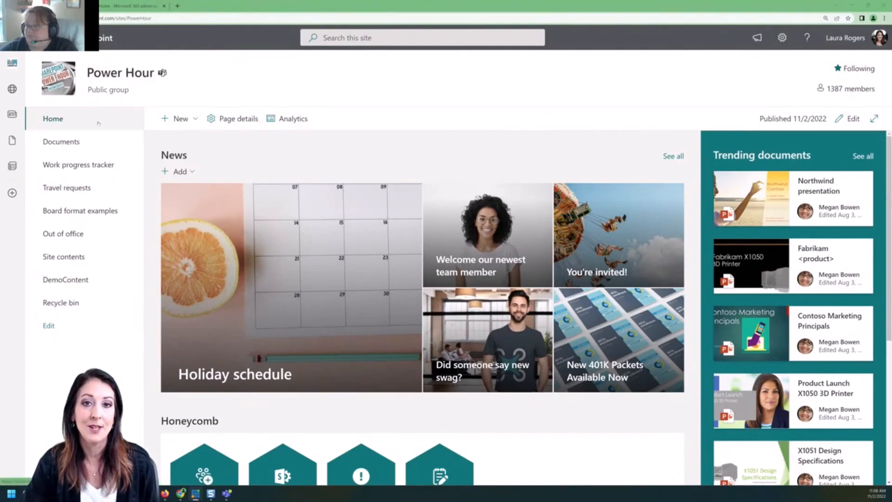
Open the Site Pages library from Site contents and display its Scheduling settings pane.
click(180, 120)
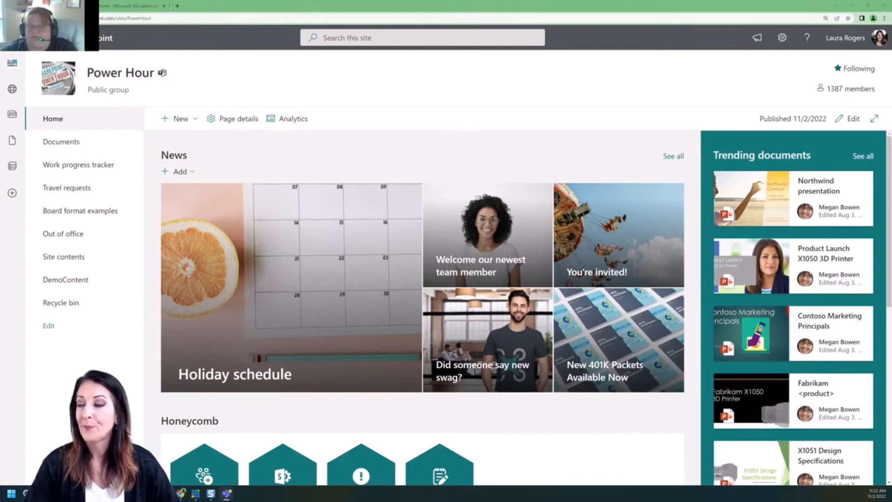
click(783, 39)
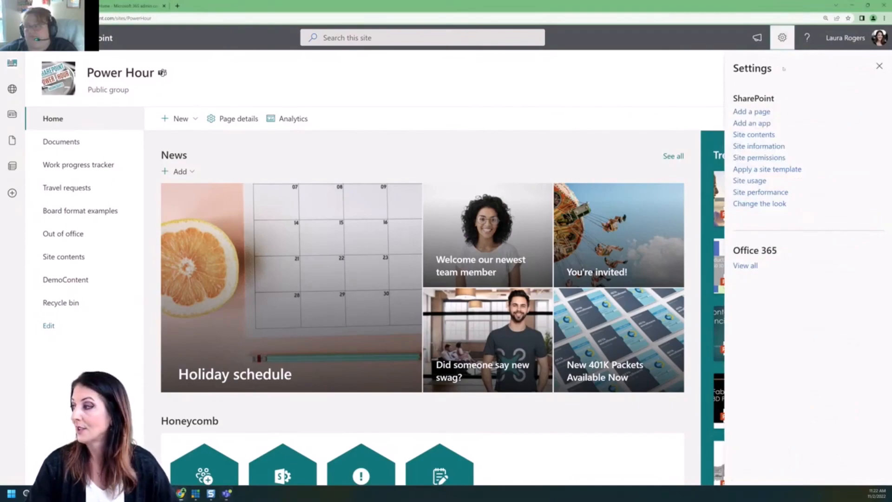
click(753, 135)
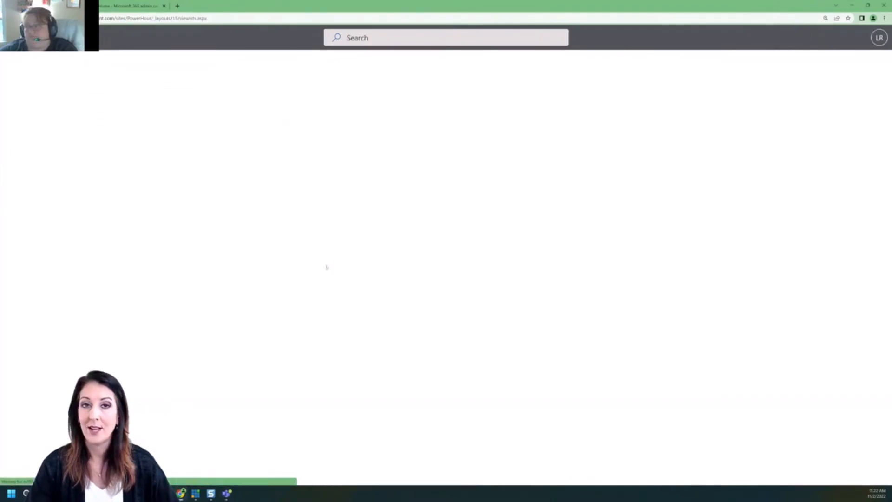
scroll(209, 299, down, 5)
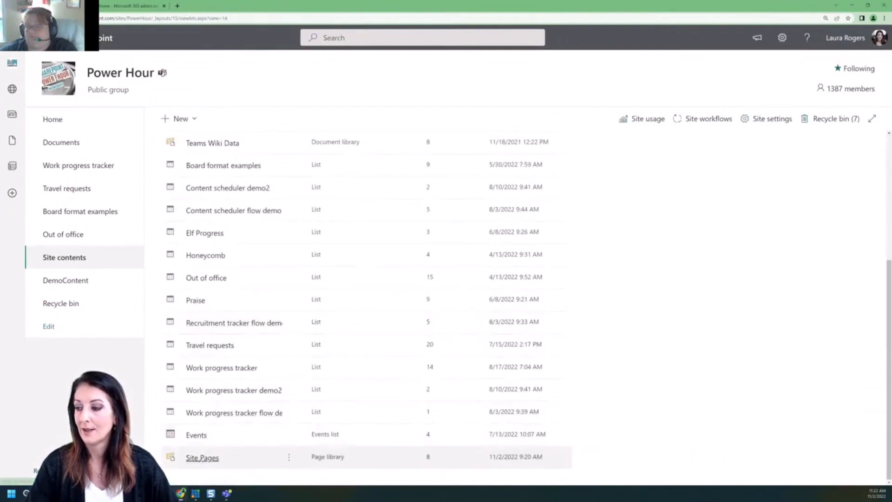
click(202, 458)
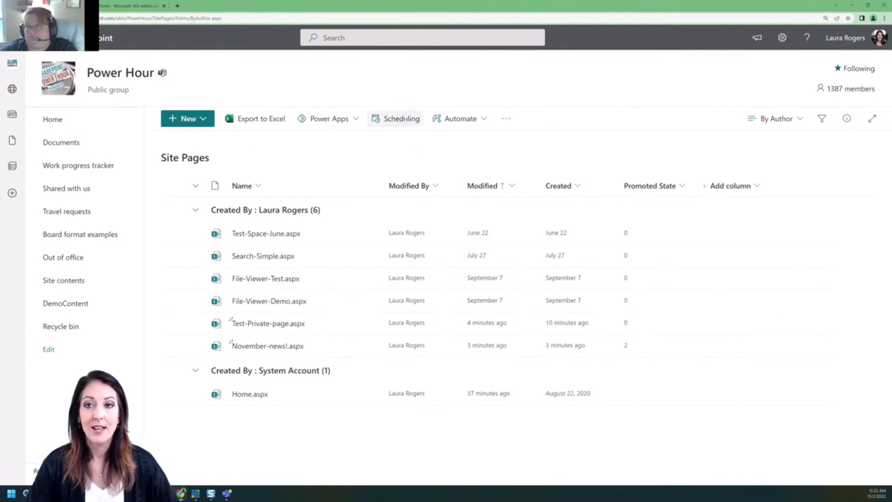
click(404, 120)
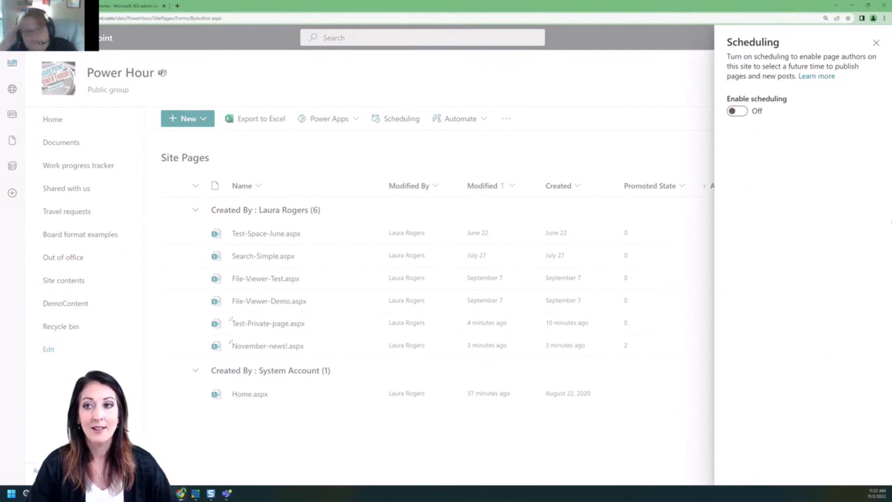
Switch Enable scheduling to On for the site's pages and close the Scheduling panel.
click(739, 112)
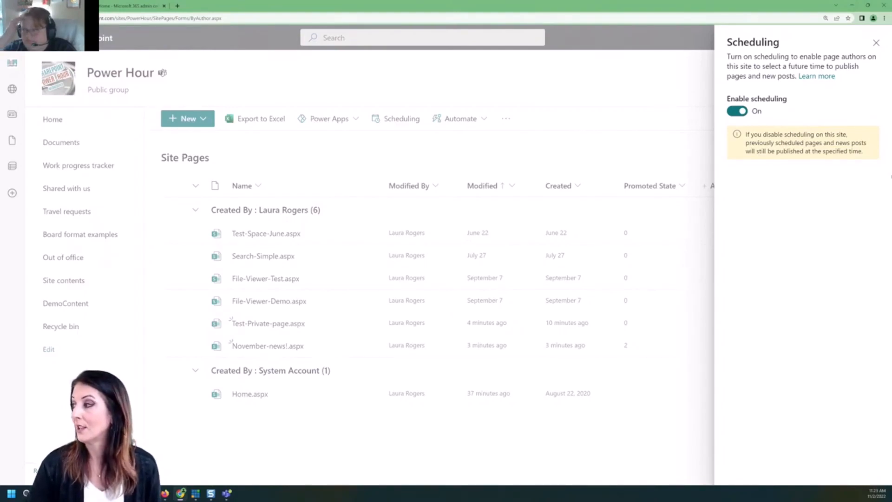
click(876, 42)
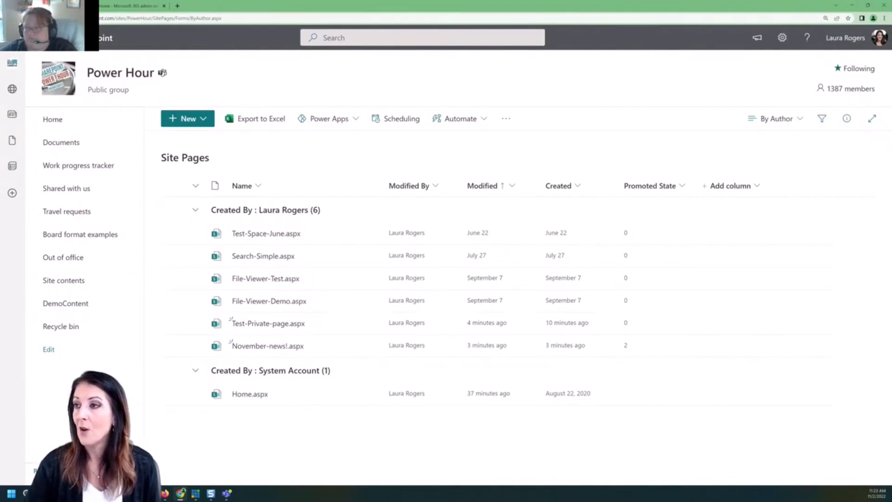
Reload Site Pages, open Test-Private-page.aspx and put it into edit mode.
key(F5)
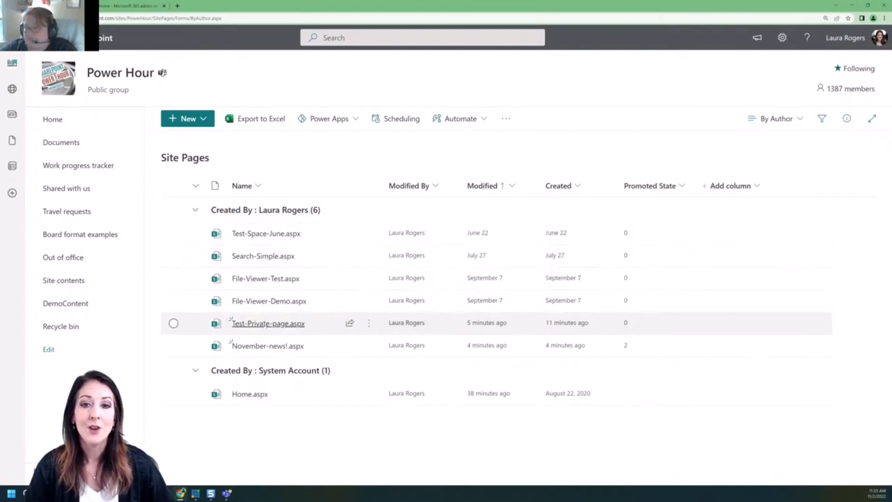
click(263, 326)
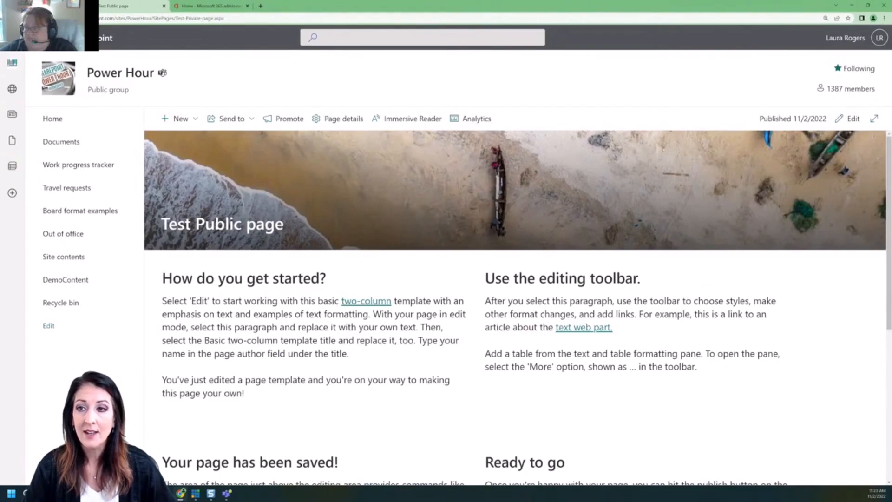
click(851, 118)
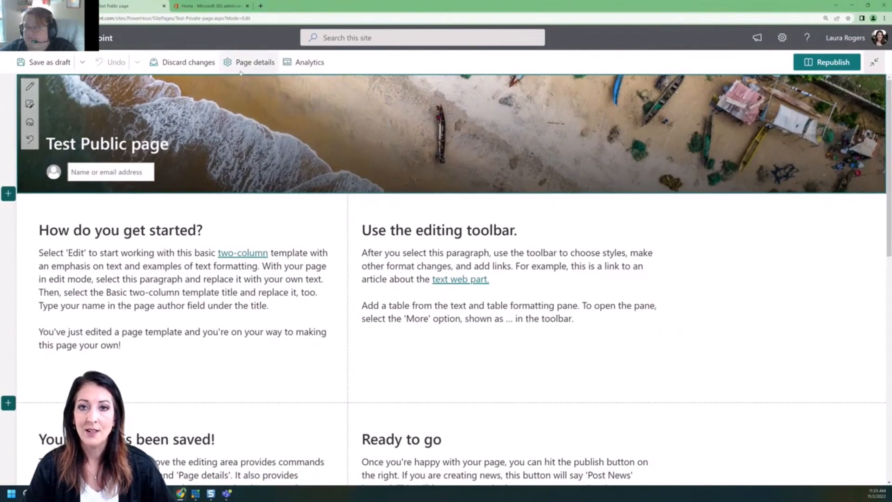
In Page details, turn scheduling on with a publish start of 11/2/2022 at 11:30 AM.
click(254, 64)
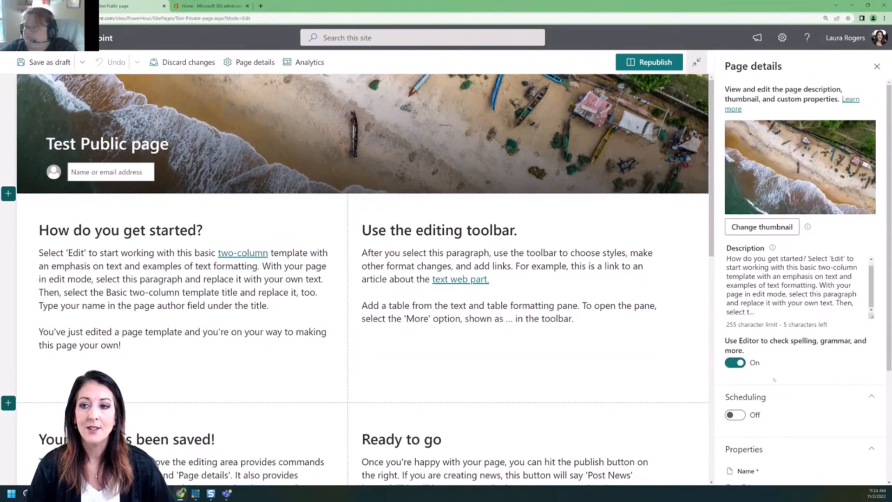
click(738, 418)
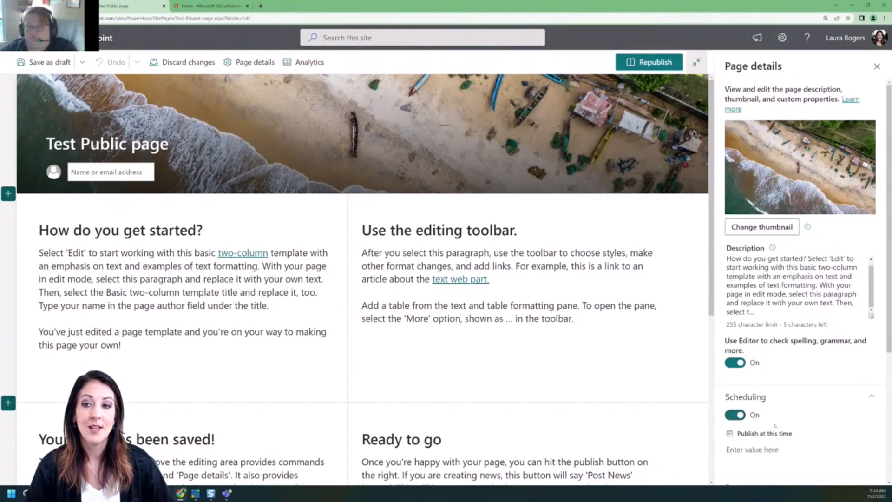
click(752, 451)
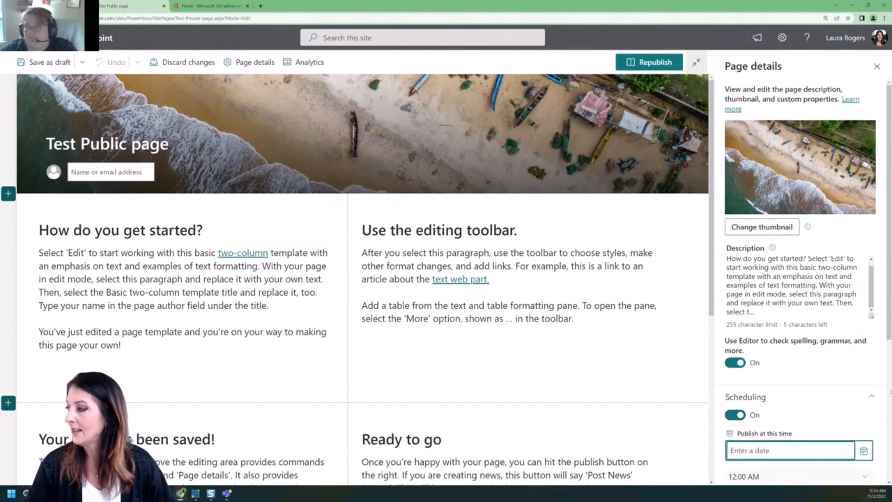
scroll(864, 286, down, 5)
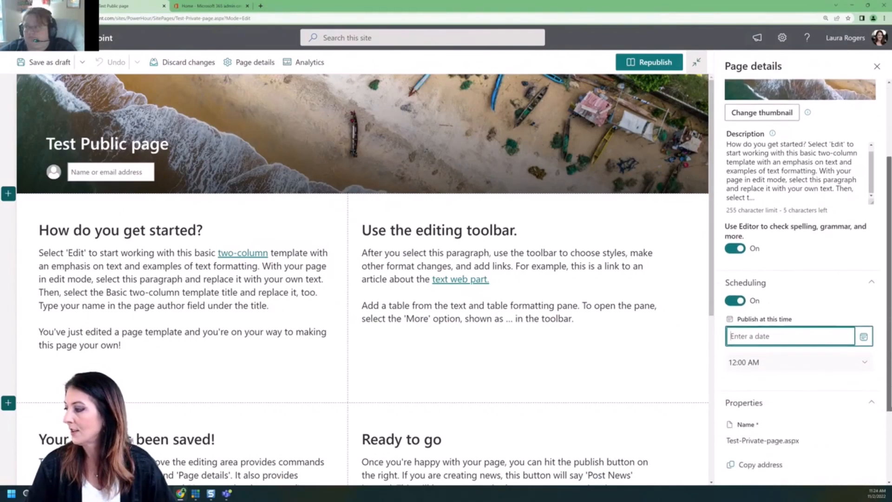
click(863, 244)
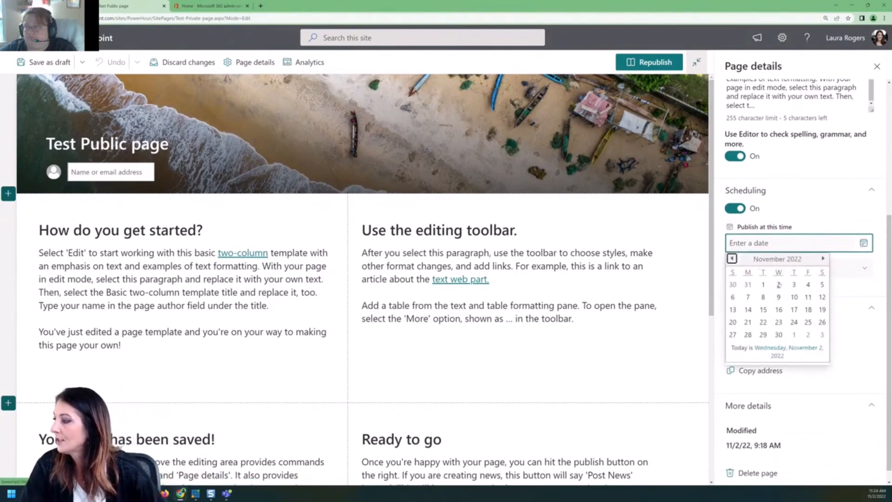
click(780, 284)
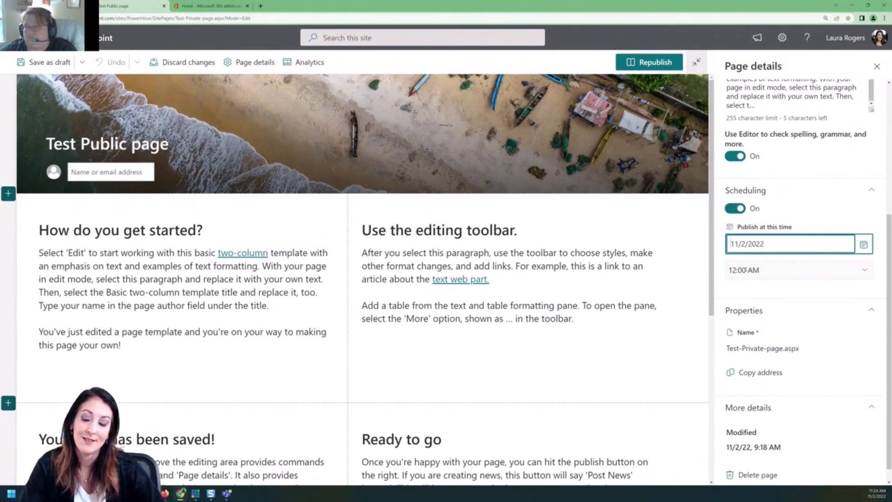
click(797, 268)
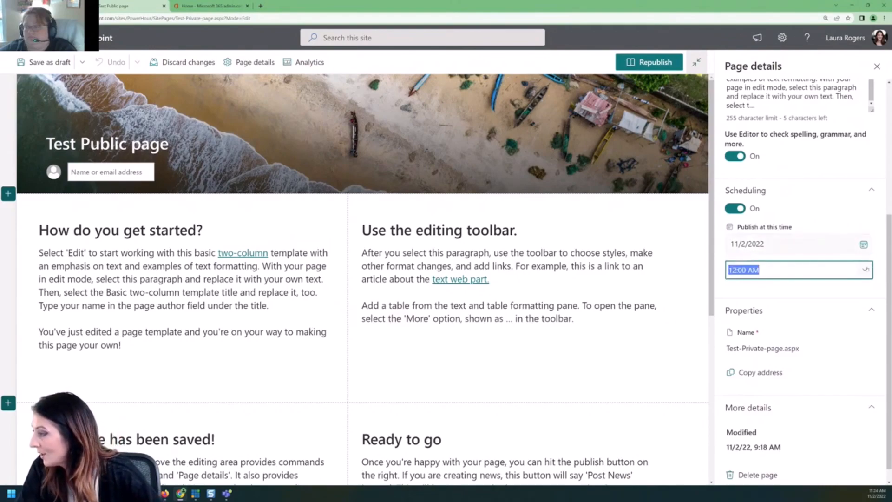
click(794, 275)
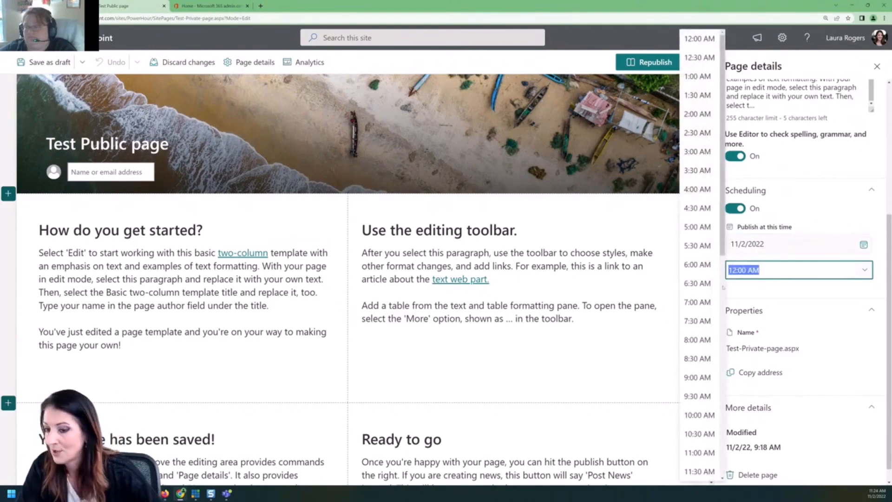
click(700, 471)
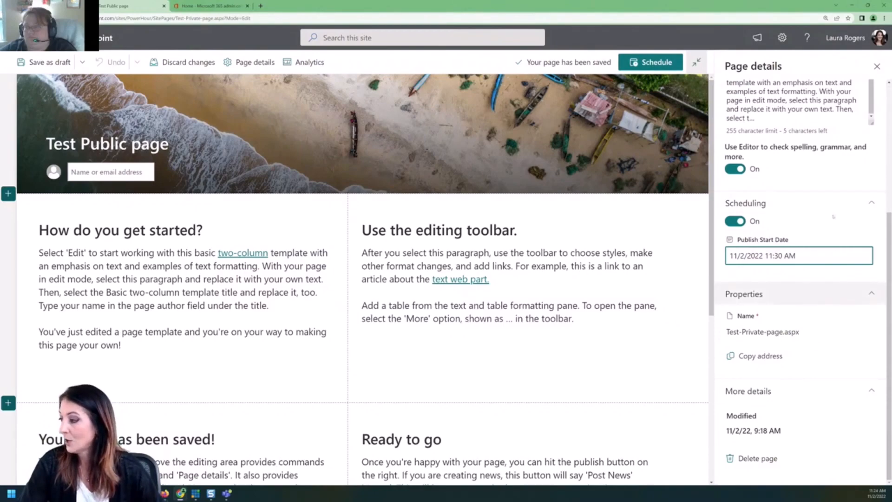
click(877, 68)
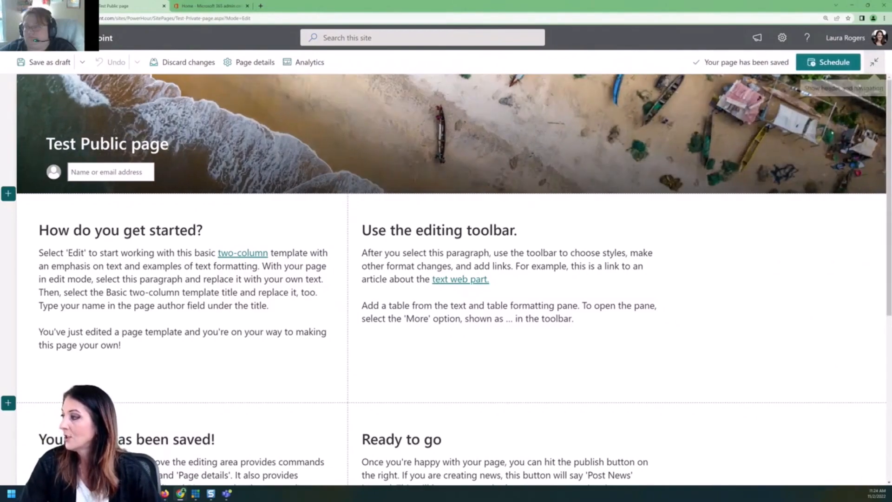
Schedule the Test Public page for Nov 2, 11:30 AM and reopen Site Pages via Site contents.
click(823, 63)
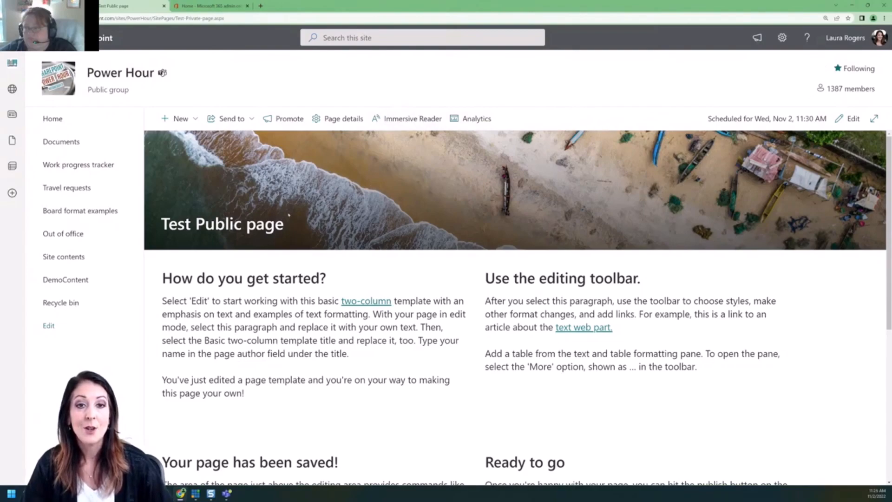
click(86, 257)
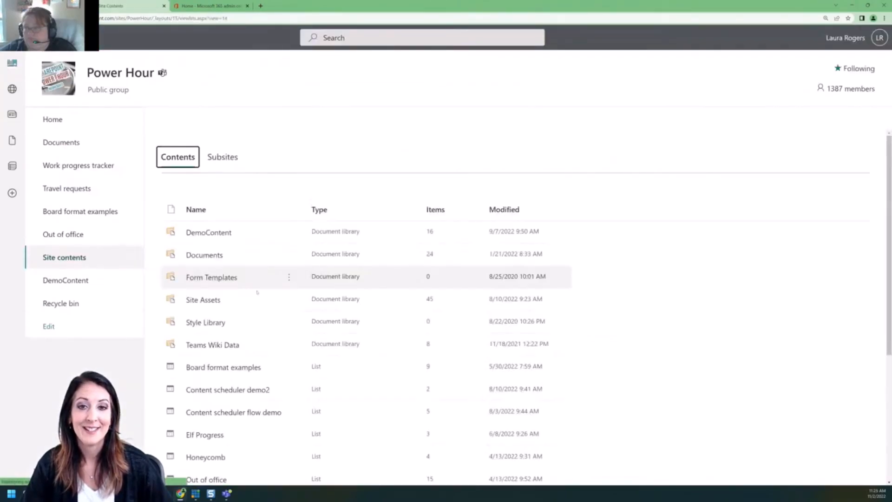
scroll(257, 298, down, 5)
click(210, 458)
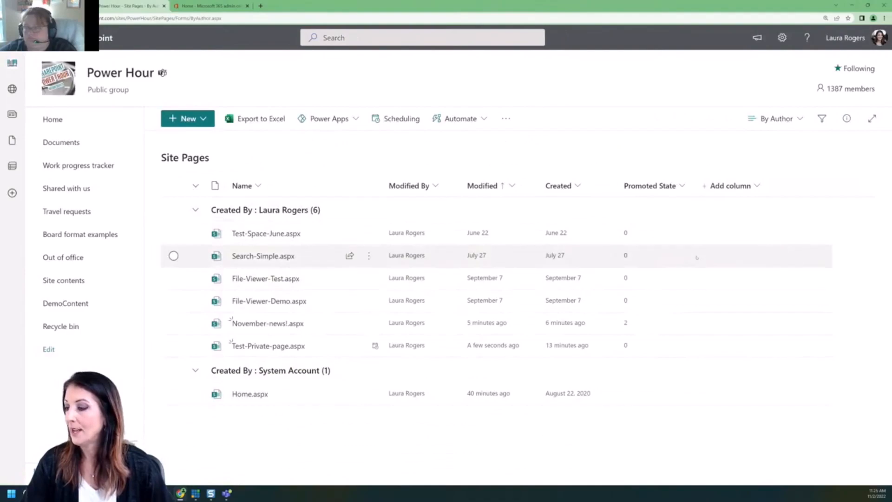
Check Scheduled Publish Version and Publish Start Date in the view's column chooser.
click(727, 186)
click(637, 466)
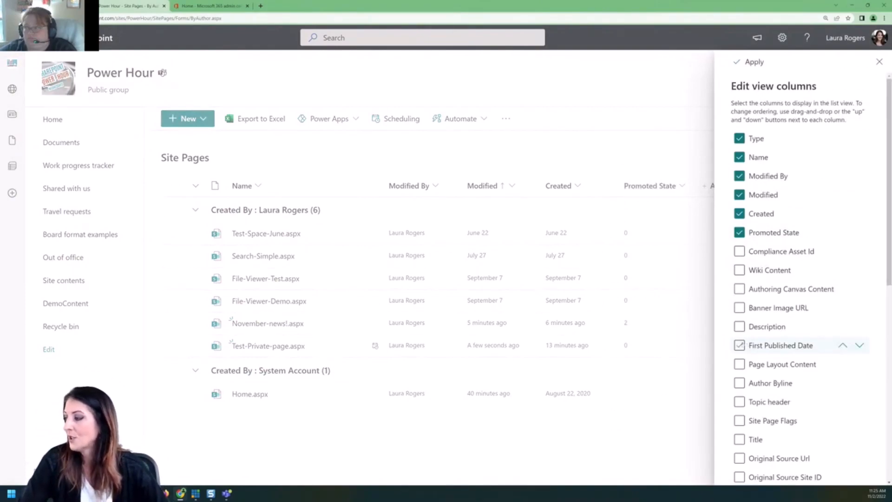
scroll(790, 344, down, 5)
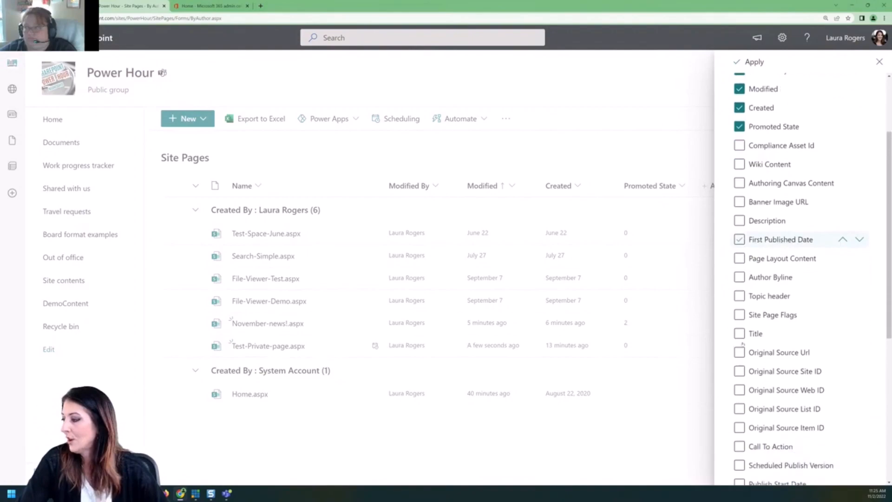
scroll(739, 343, down, 1)
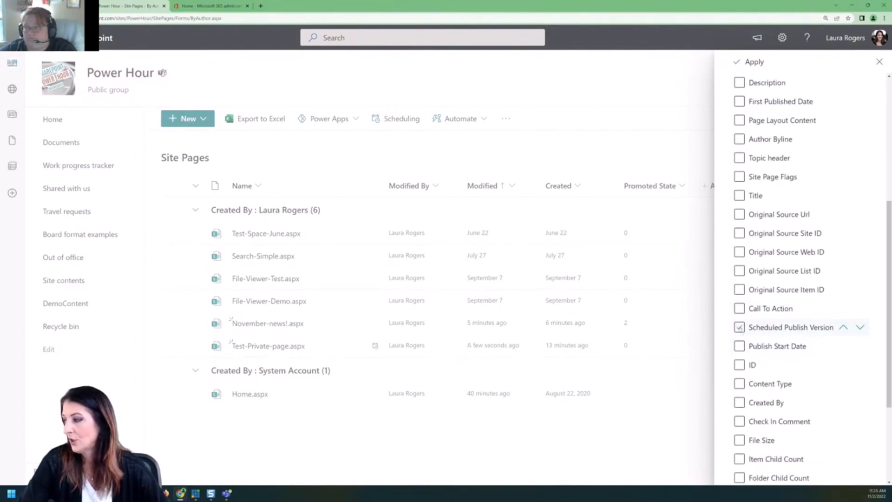
click(739, 328)
scroll(797, 354, down, 4)
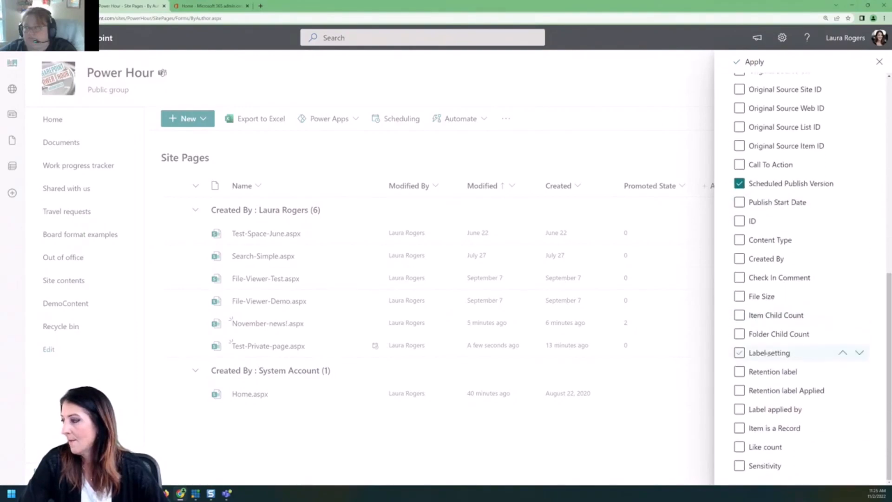
scroll(808, 279, up, 4)
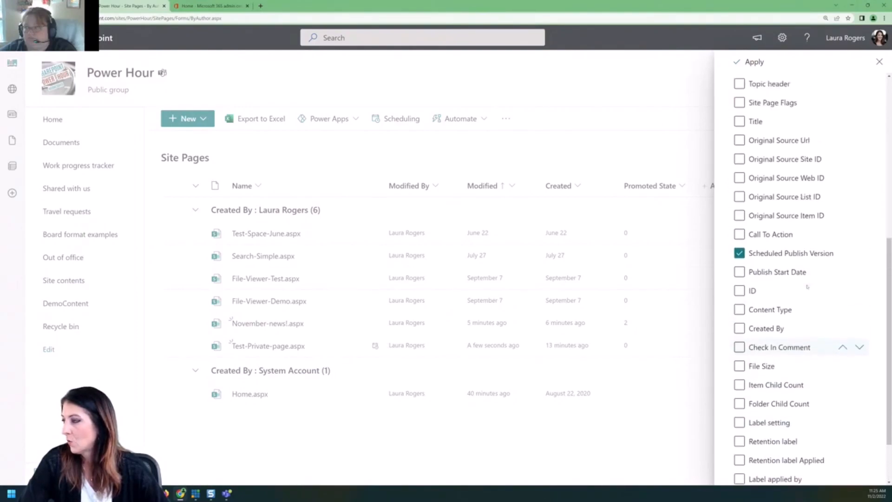
scroll(808, 287, up, 5)
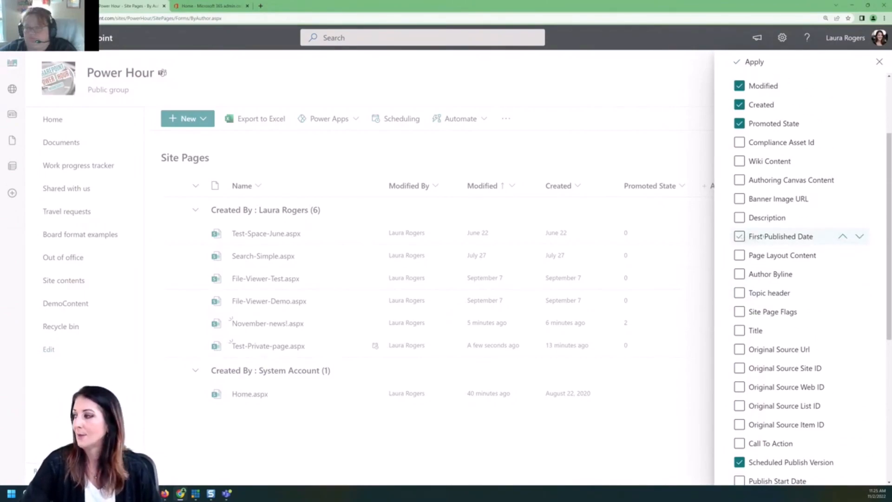
scroll(821, 464, down, 2)
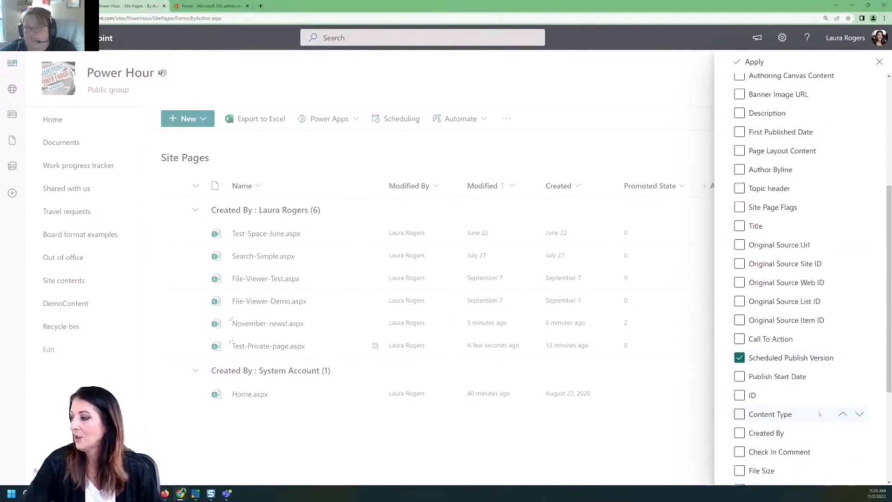
click(773, 382)
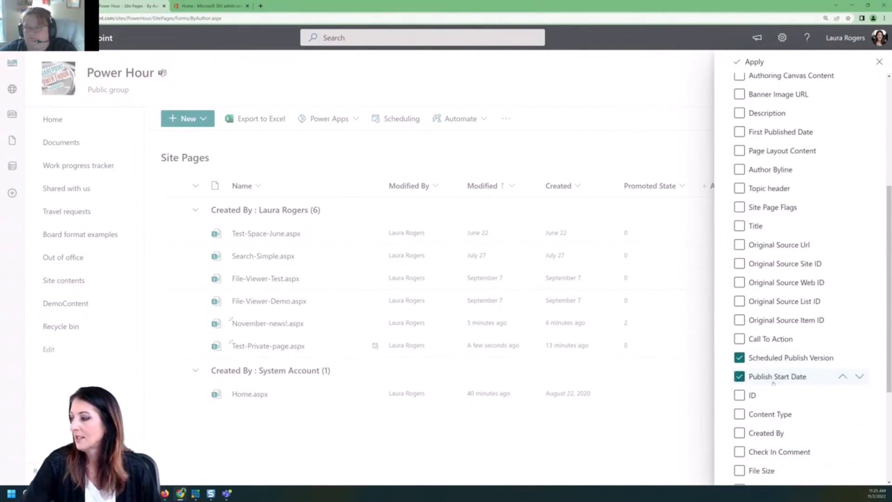
scroll(790, 367, down, 3)
scroll(804, 361, up, 7)
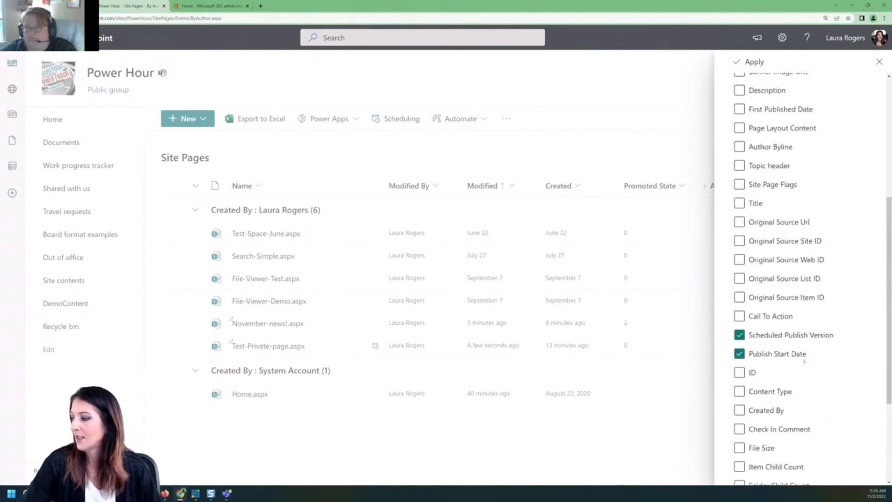
Apply the new columns, resize the Scheduled Publish column, and return to the site home page.
click(747, 59)
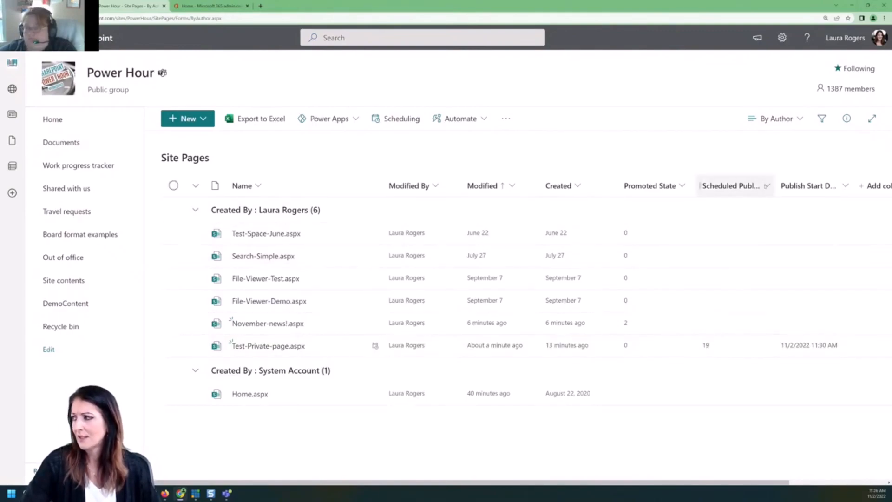
drag(775, 186, 746, 193)
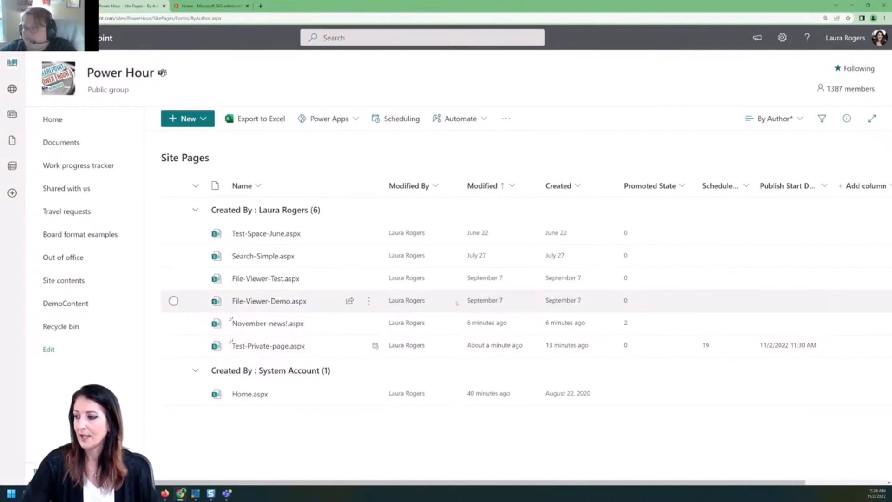
click(92, 118)
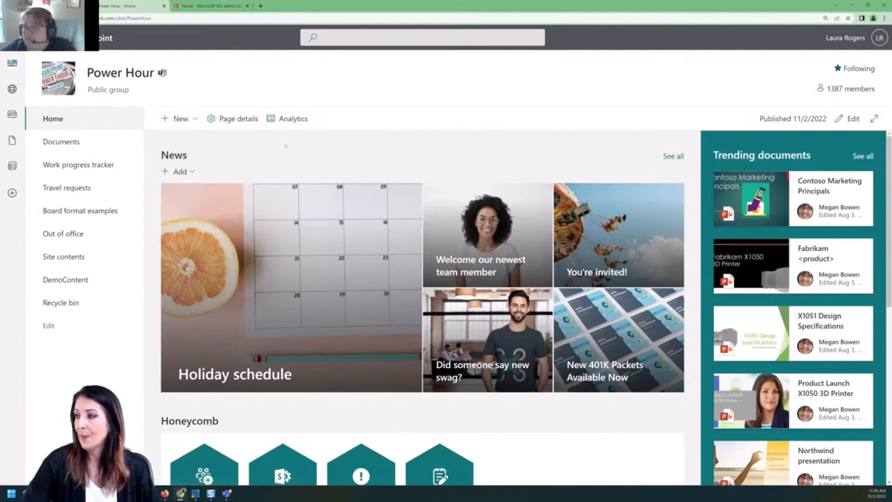
click(852, 118)
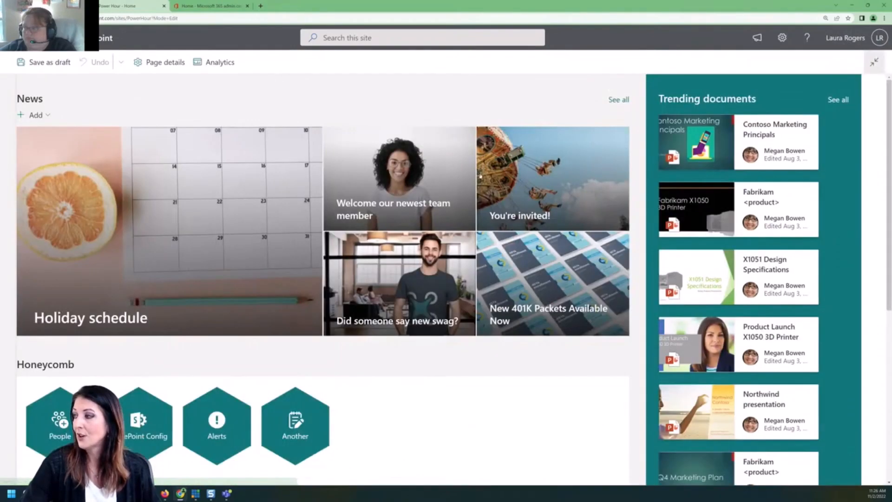
click(874, 62)
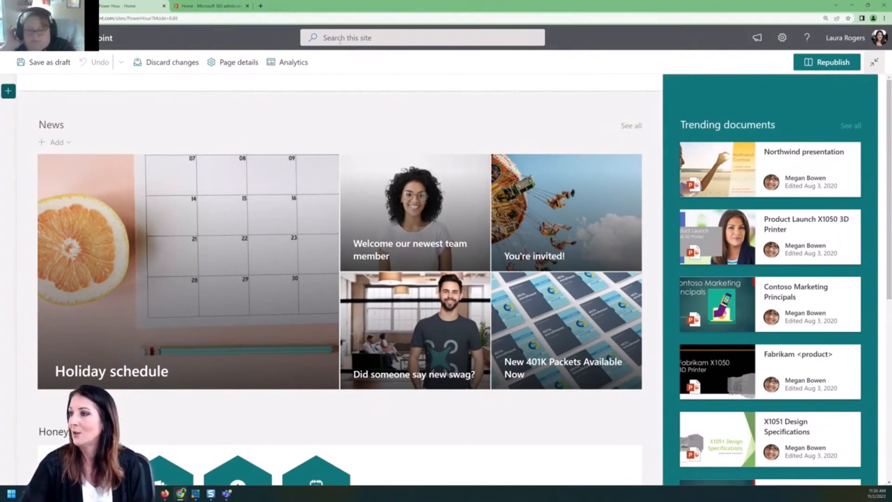
click(168, 62)
click(460, 278)
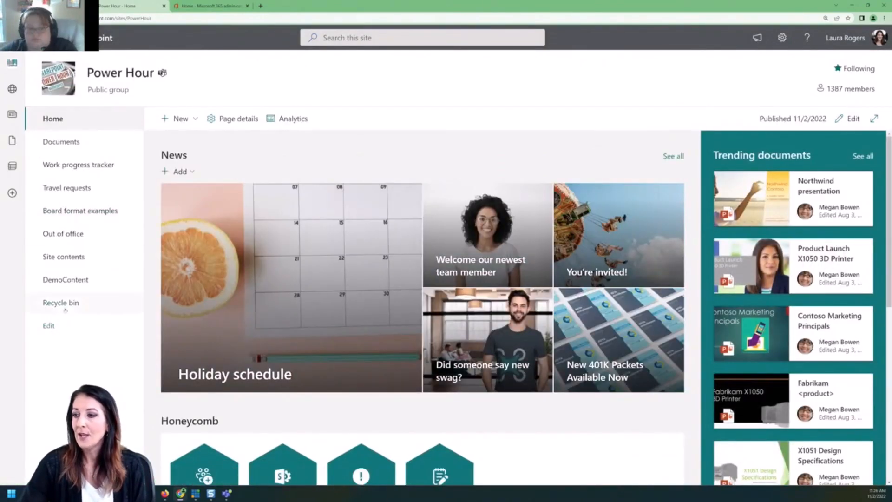
Open Site Pages from Site contents and view its full classic library settings.
click(80, 255)
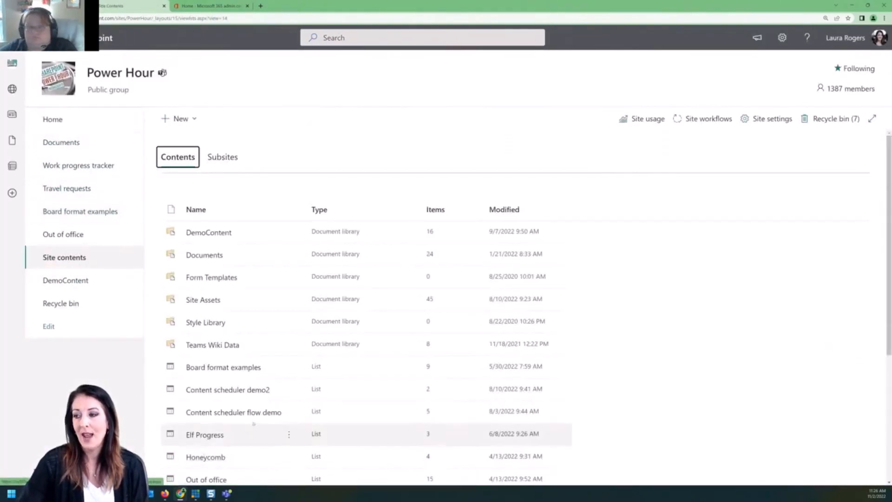
scroll(248, 431, down, 5)
click(200, 458)
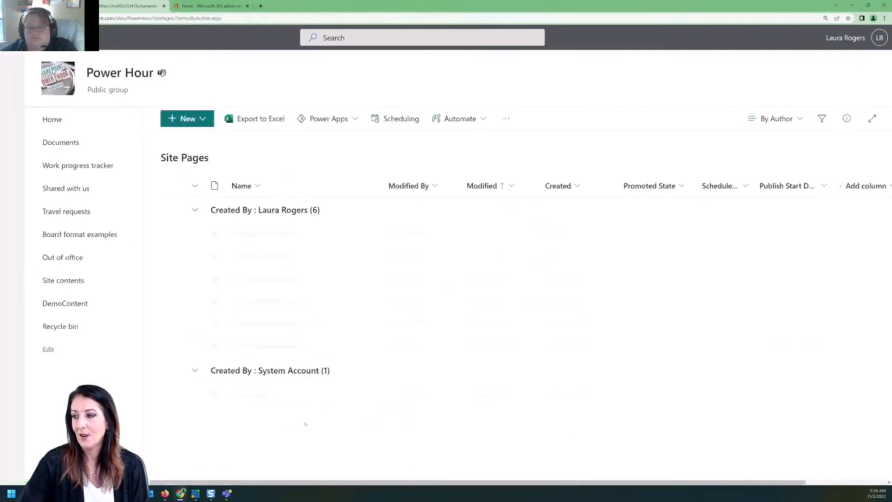
click(781, 38)
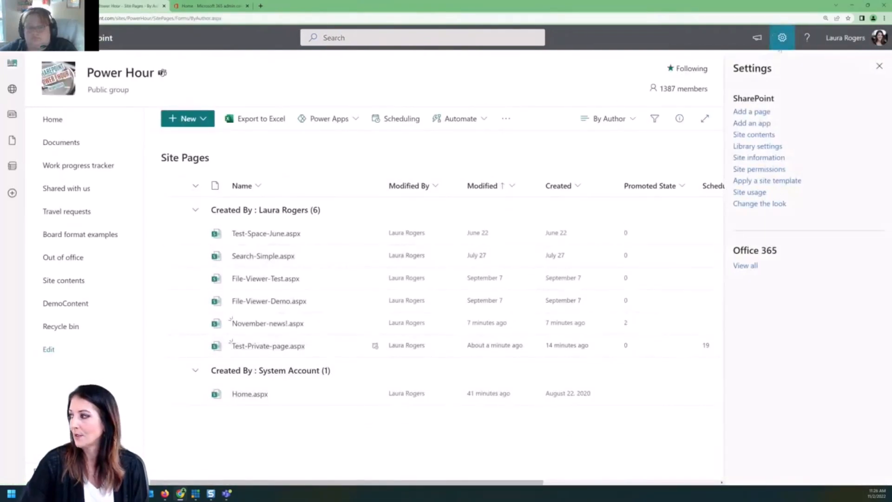
click(758, 146)
click(760, 189)
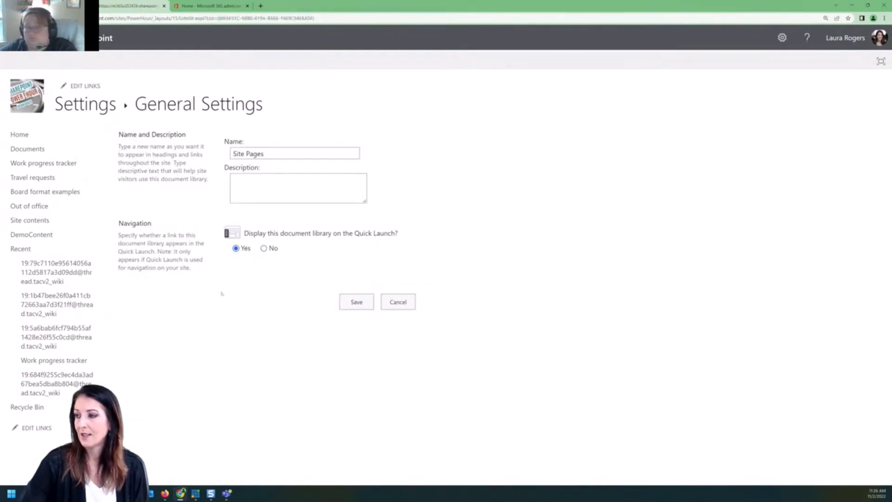
Return to the Site Pages list and select November-news!.aspx.
click(108, 108)
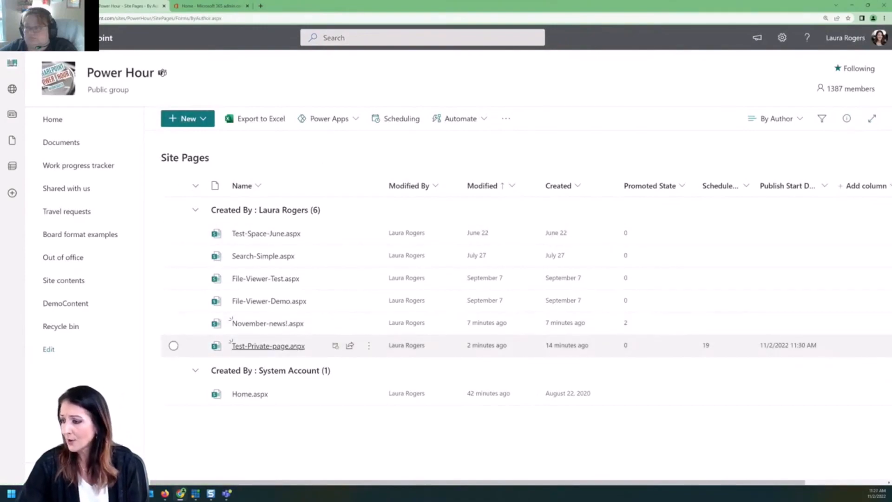
mouse_move(288, 347)
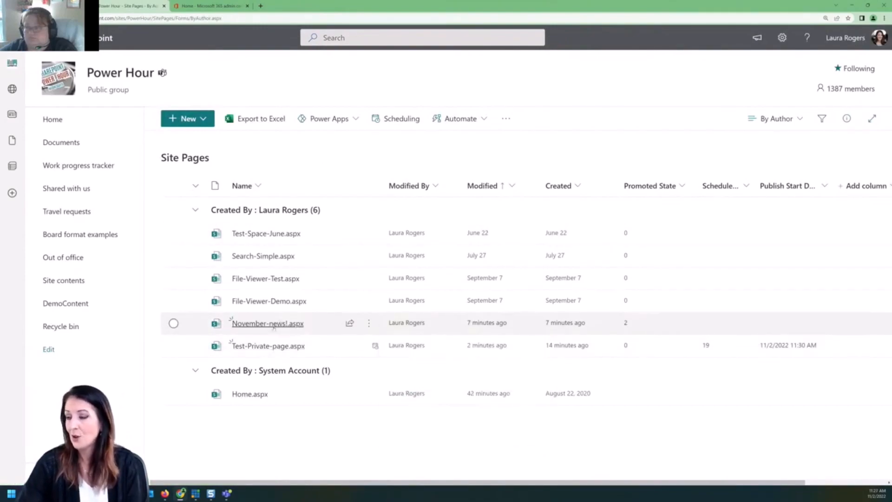
mouse_move(275, 328)
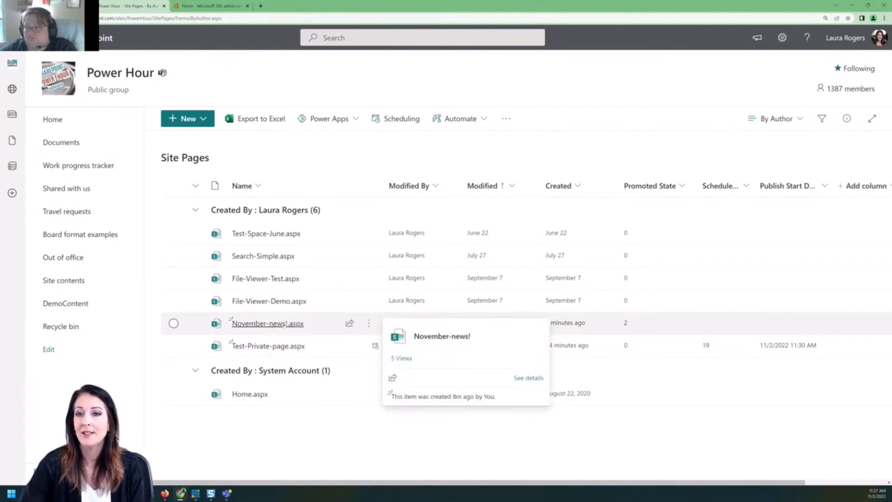
click(330, 323)
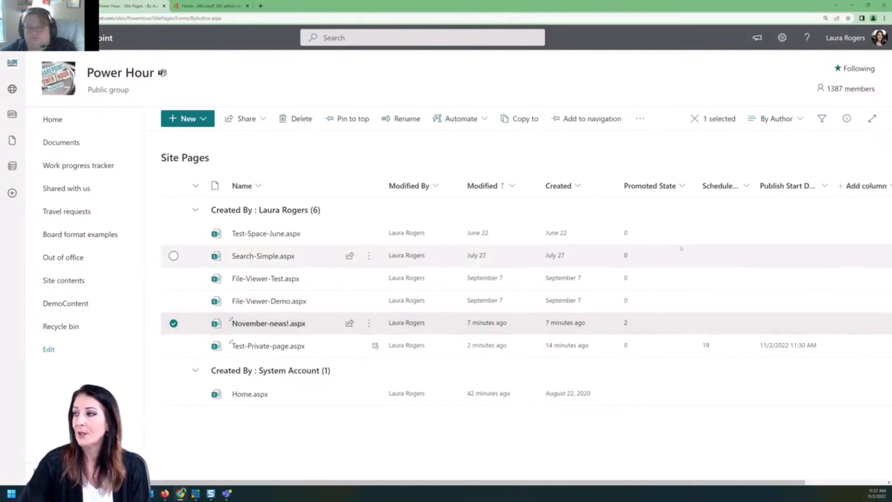
Show the details pane for November-news!.aspx and scroll through its scheduling, properties and activity.
click(846, 119)
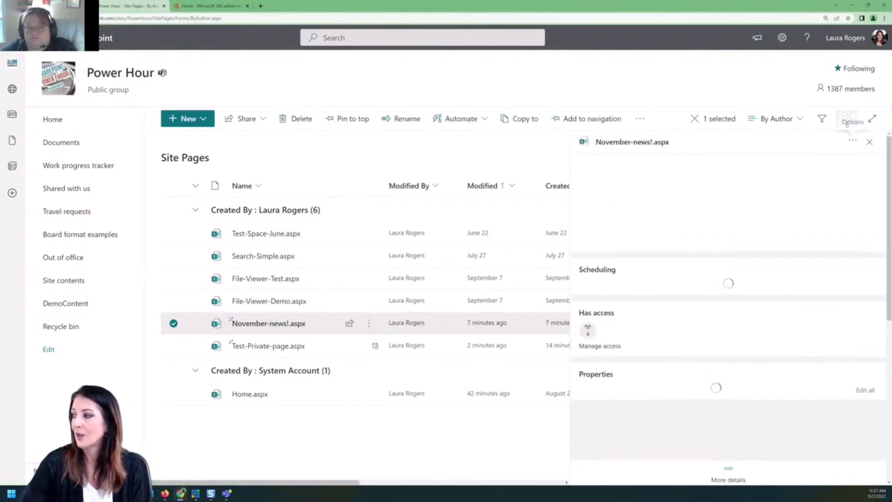
mouse_move(327, 328)
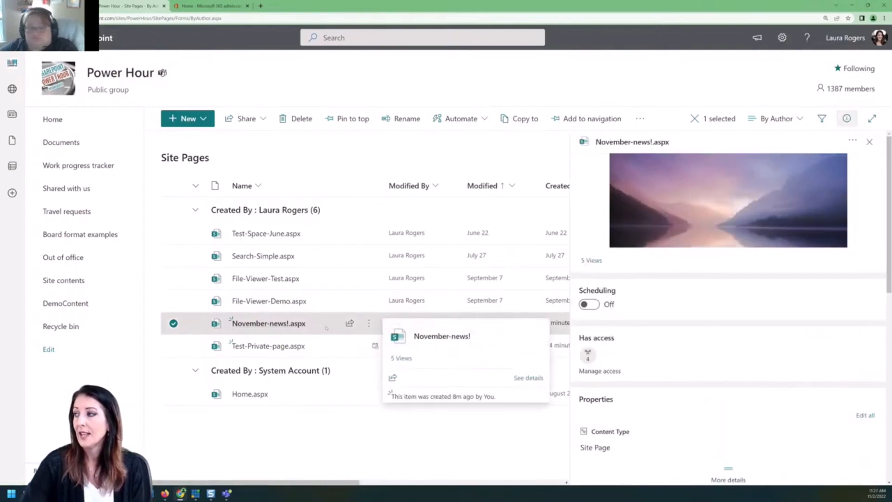
scroll(663, 353, down, 4)
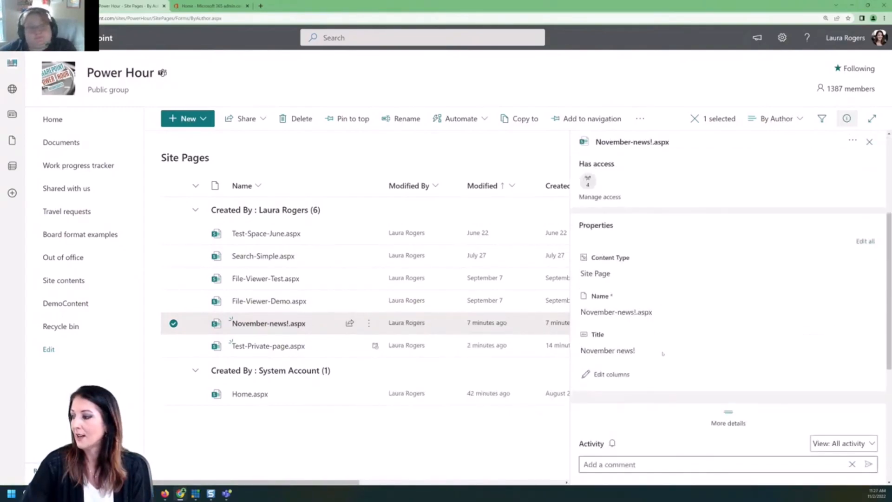
scroll(660, 334, down, 1)
scroll(763, 299, down, 2)
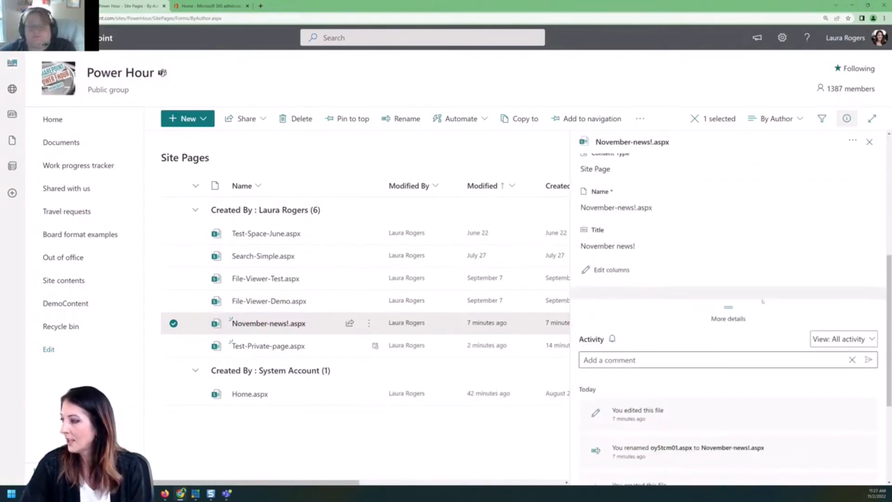
scroll(763, 302, down, 3)
scroll(763, 300, up, 5)
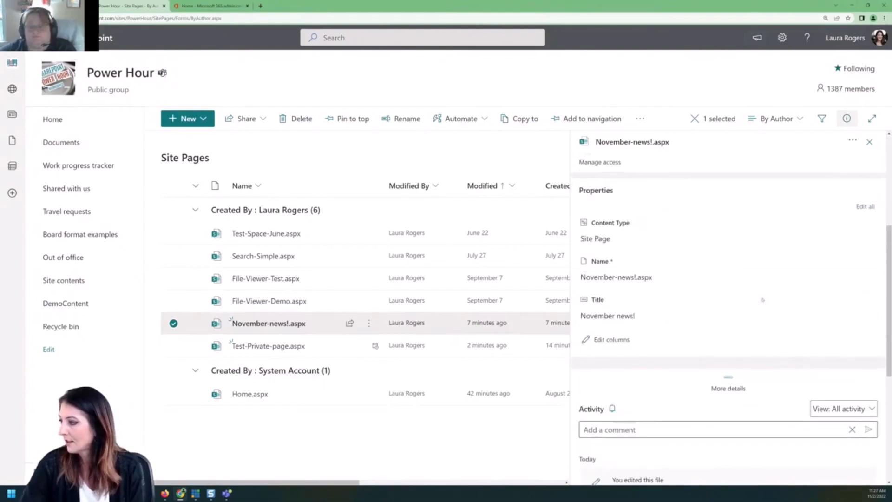
Open Edit all and cancel, then open and close the form's Edit columns settings.
click(865, 206)
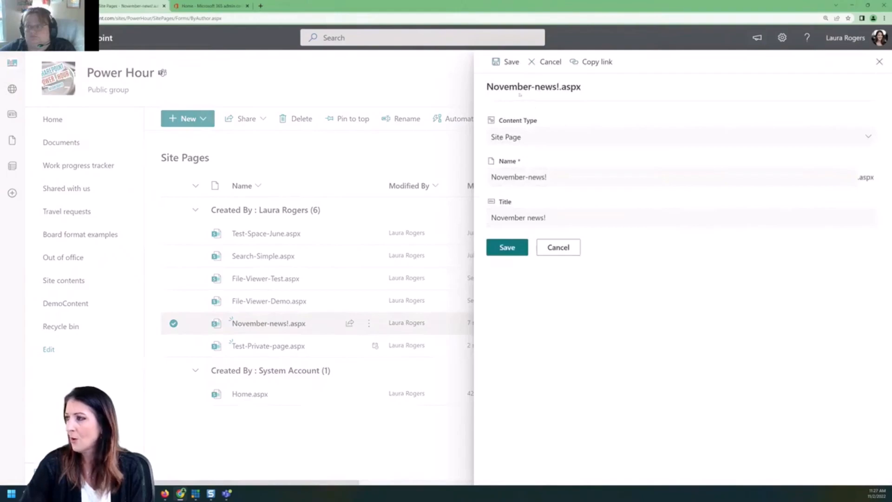
click(561, 247)
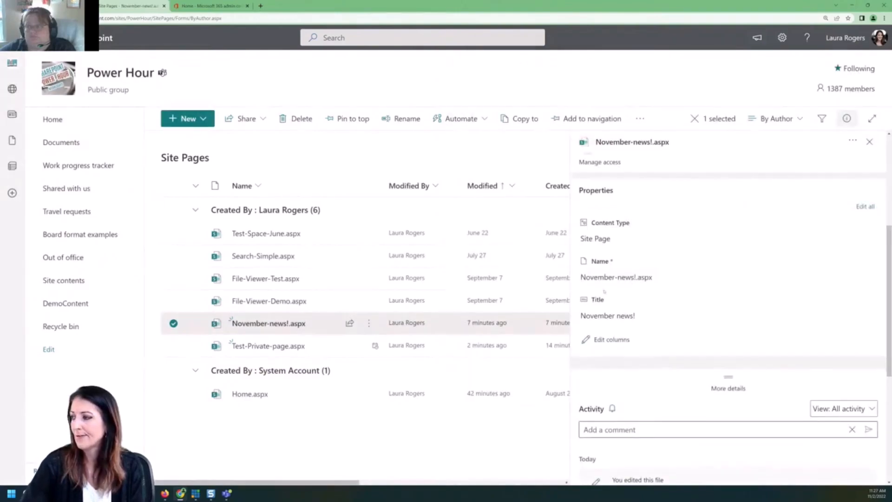
scroll(659, 307, down, 4)
scroll(659, 306, up, 2)
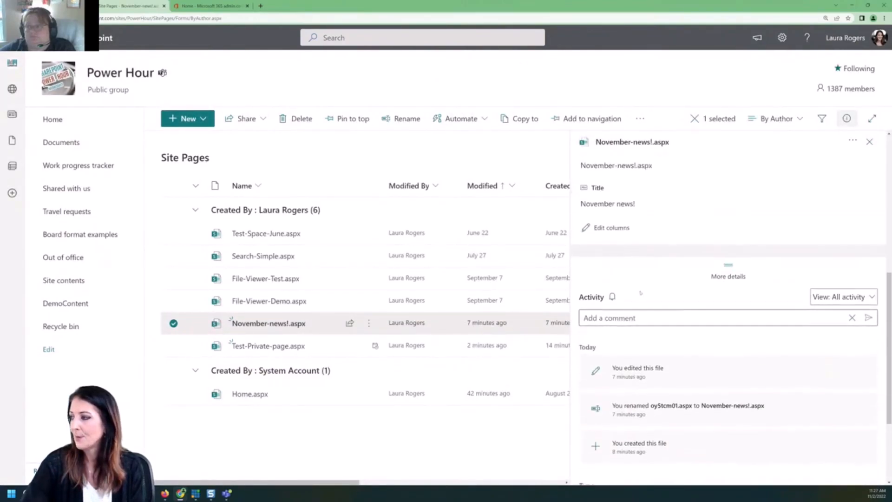
click(609, 234)
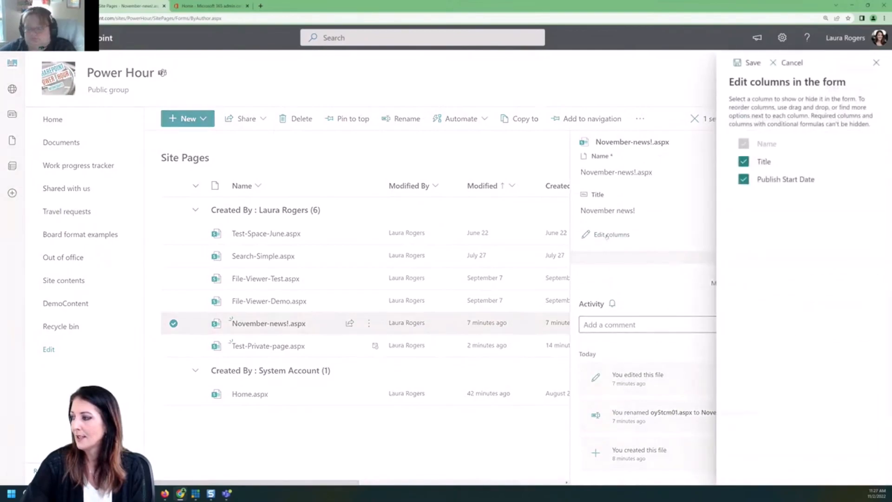
click(874, 62)
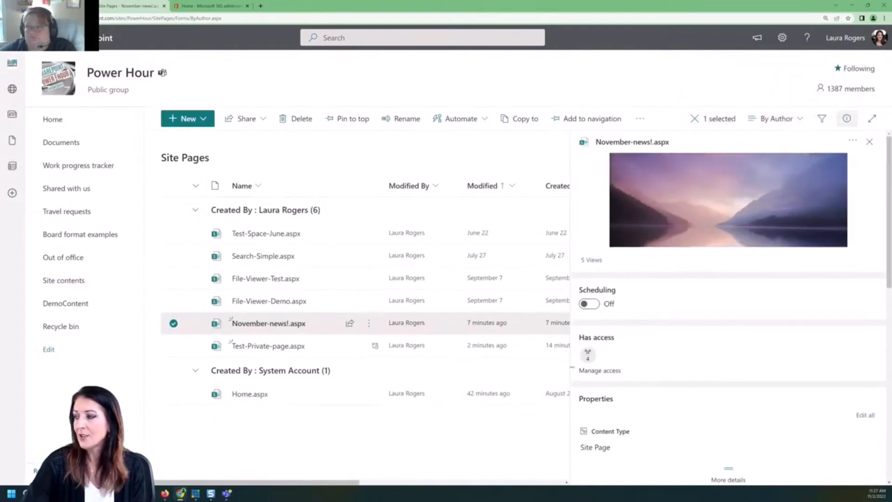
Turn on scheduling for November-news!.aspx with publish start 11/2/2022, 11:30 AM, then close the pane.
click(594, 306)
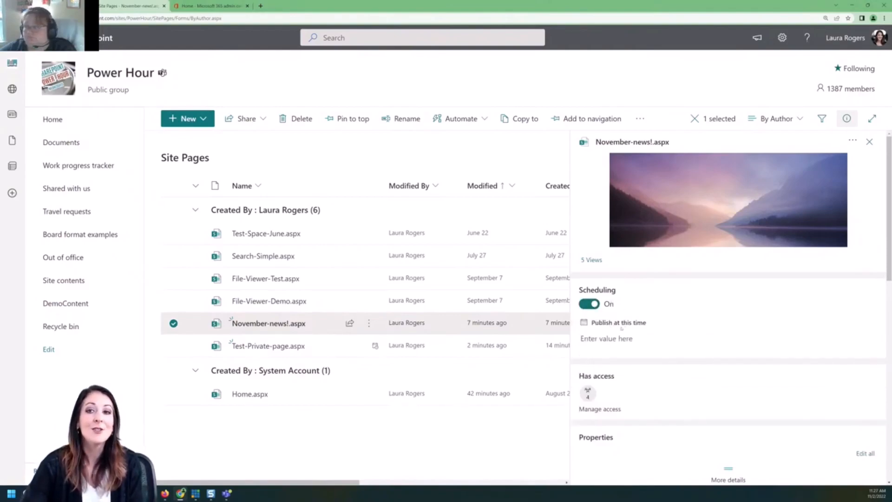
mouse_move(378, 316)
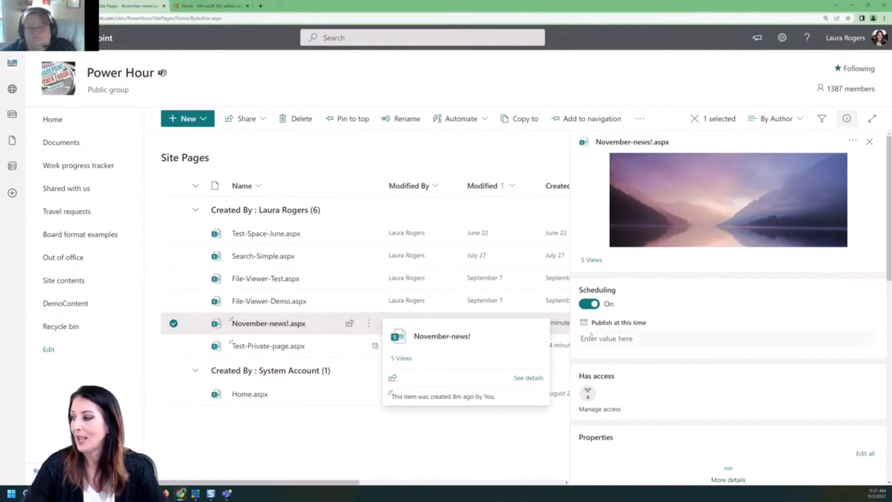
click(828, 339)
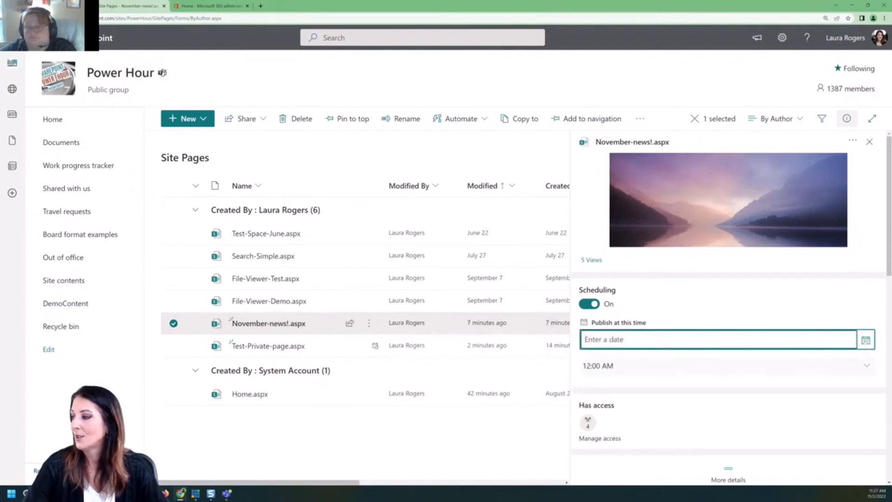
click(828, 341)
click(633, 381)
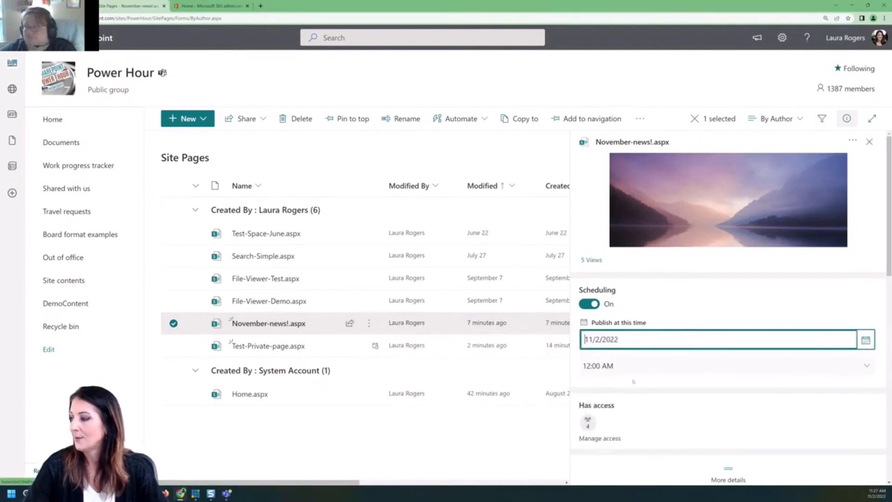
click(614, 366)
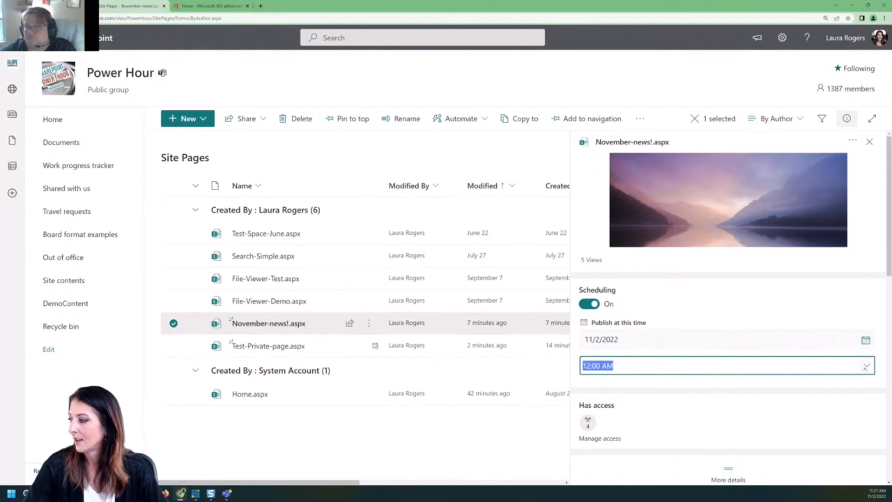
click(867, 367)
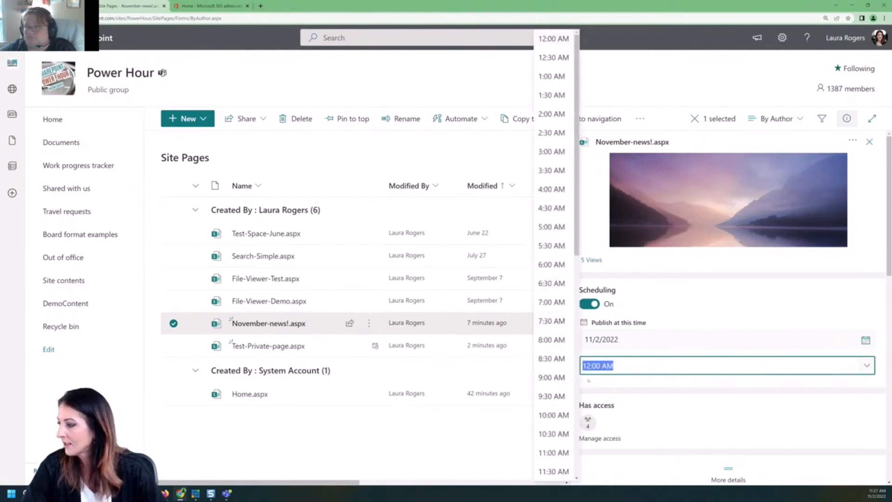
click(554, 471)
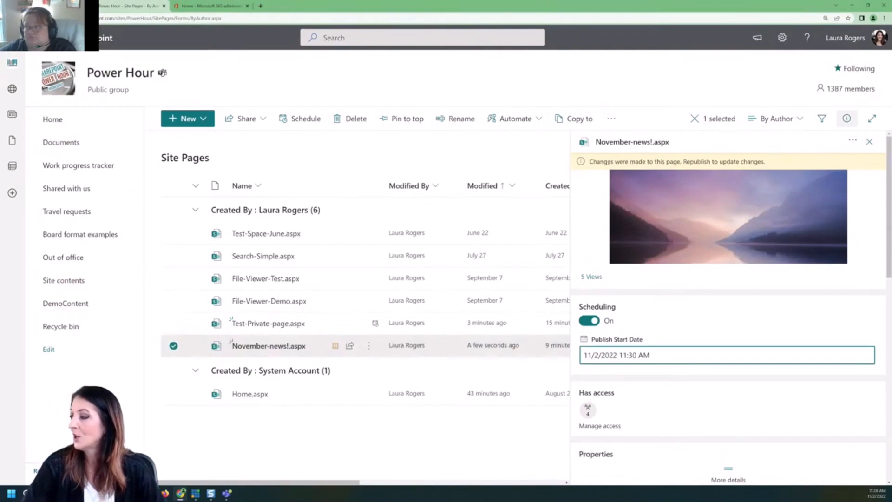
scroll(759, 313, down, 10)
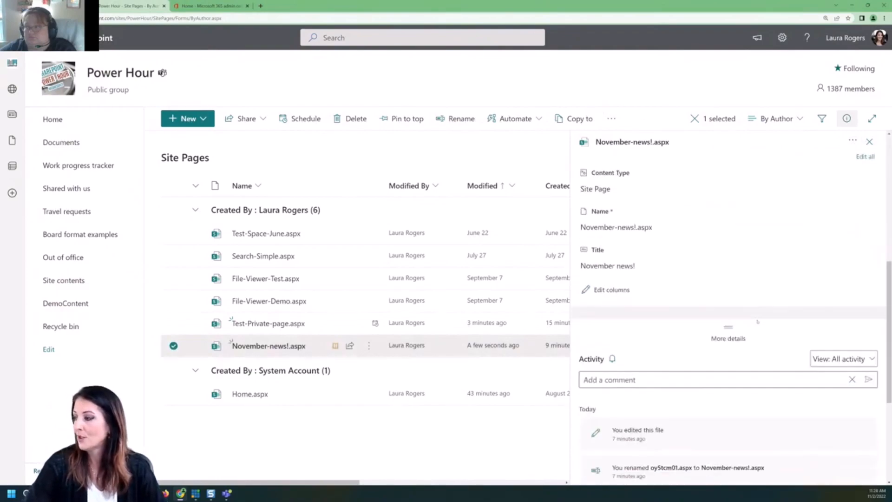
scroll(759, 327, up, 7)
scroll(757, 326, up, 3)
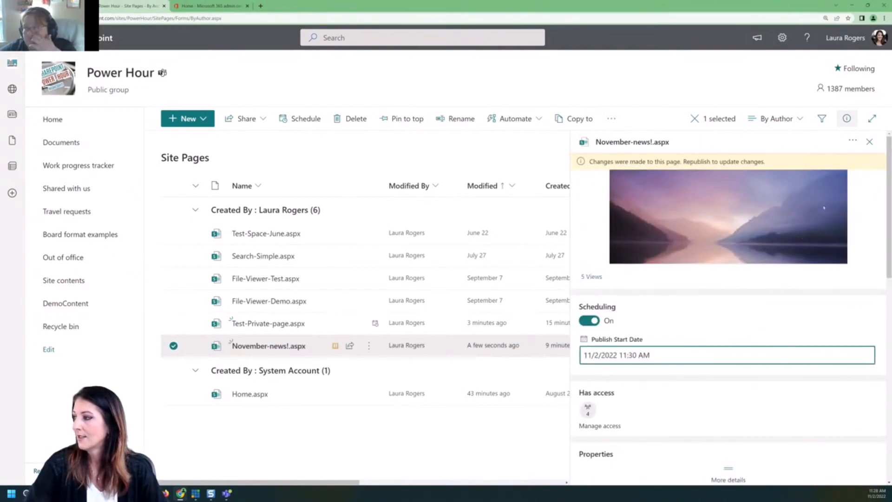
click(869, 142)
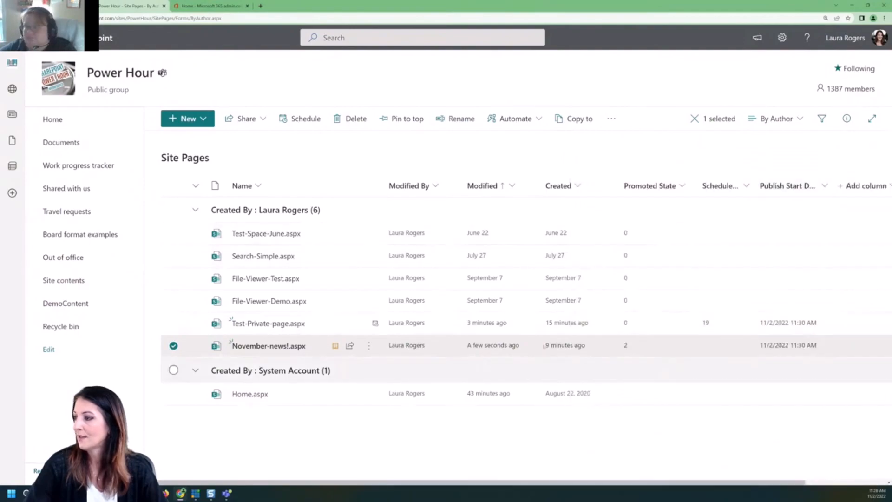
Open the November news page, schedule it for Wed, Nov 2, 11:30 AM, and return home.
mouse_move(354, 349)
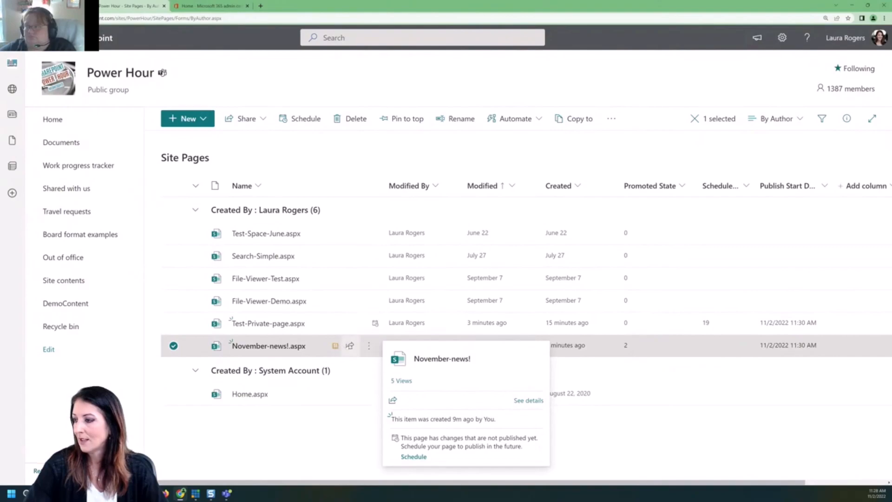
click(368, 346)
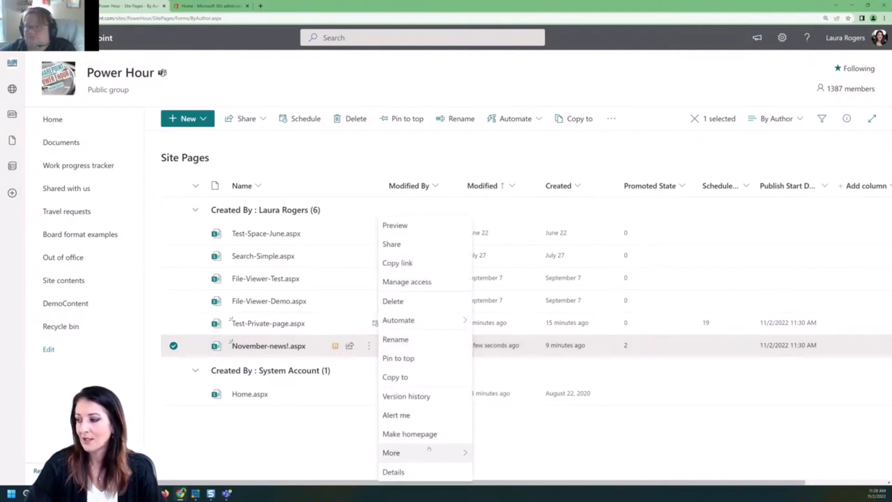
mouse_move(429, 449)
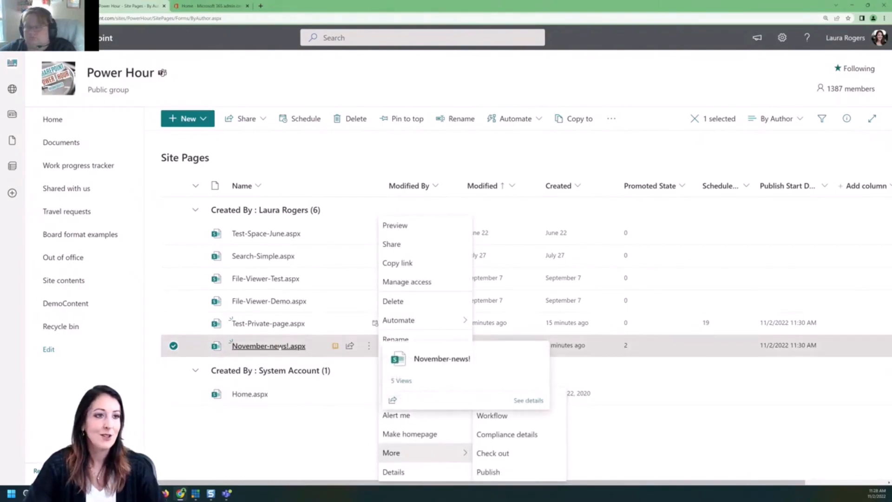
click(280, 347)
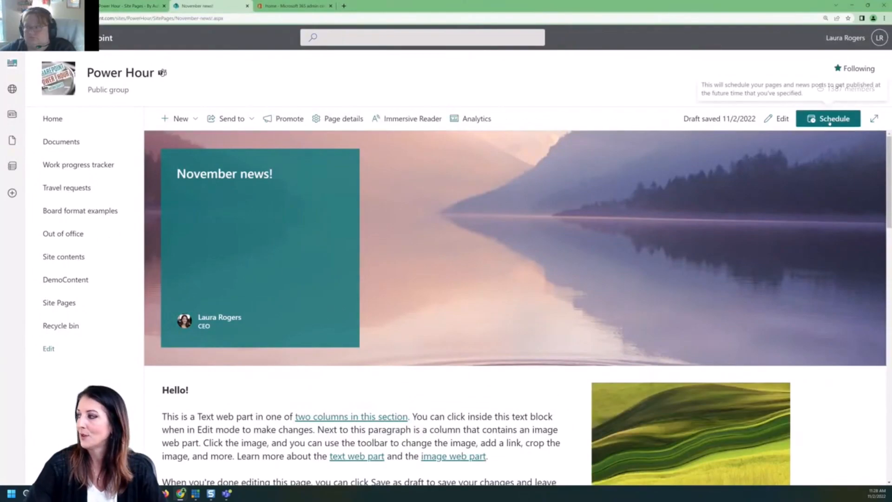
click(830, 120)
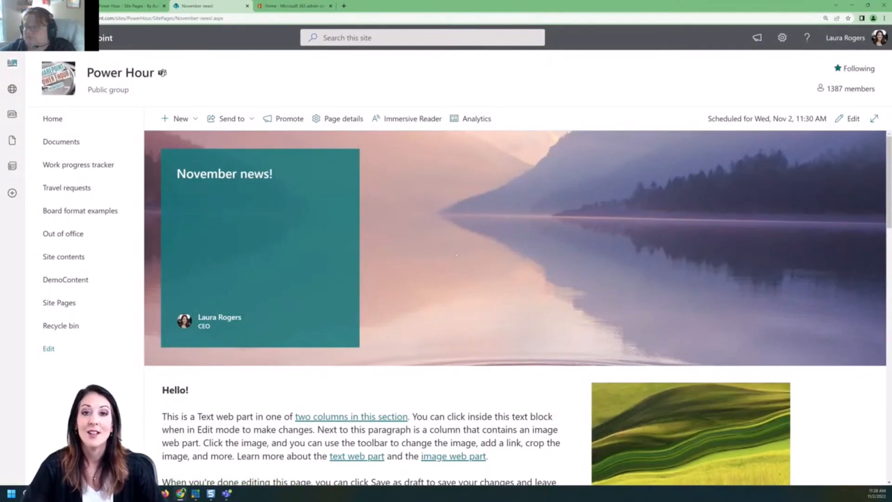
click(78, 123)
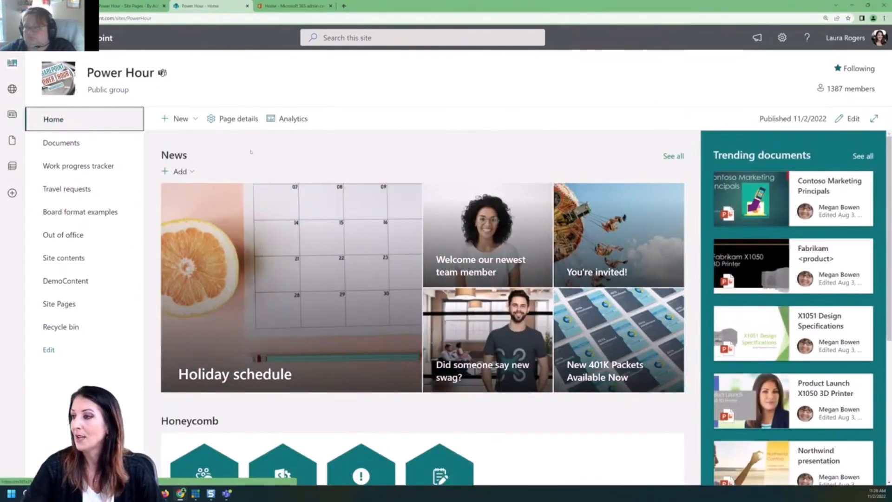
Set the home page News web part's source to This site and republish the page.
click(851, 119)
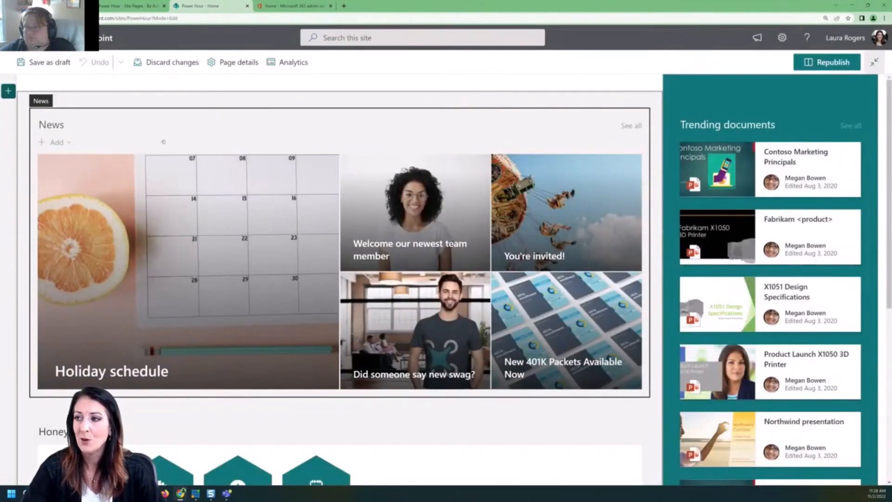
click(138, 127)
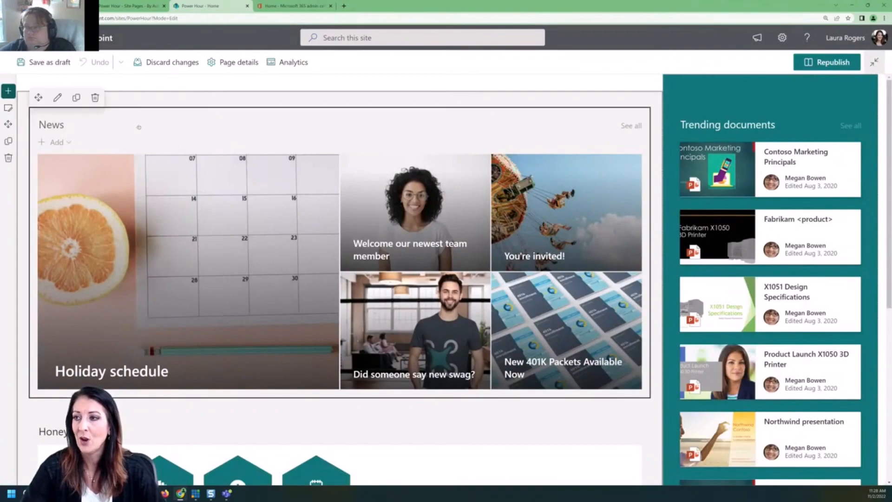
click(57, 97)
click(742, 181)
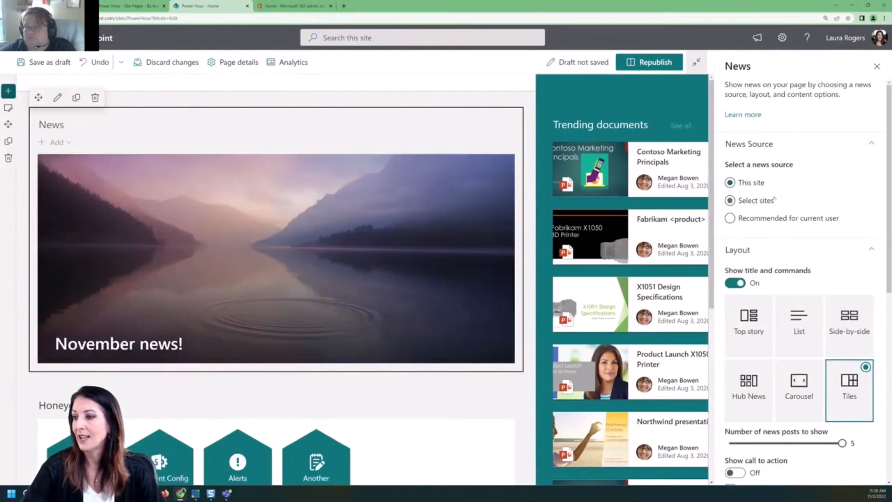
click(877, 66)
click(832, 61)
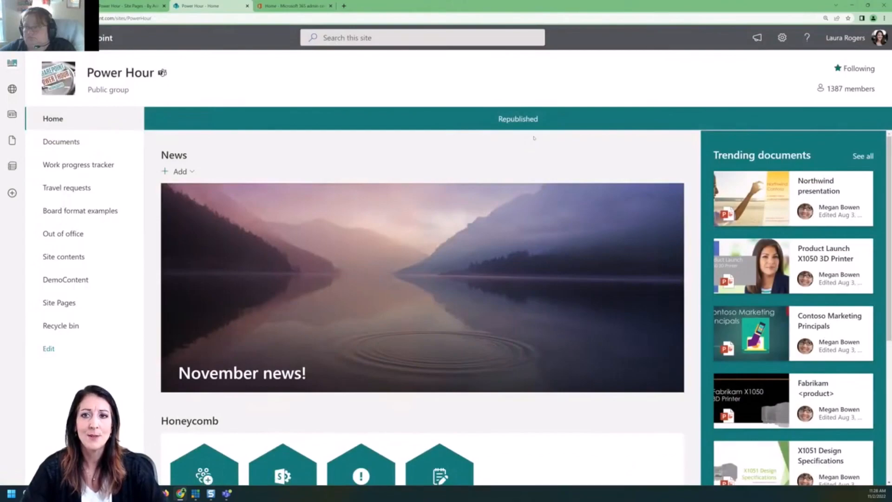
click(55, 118)
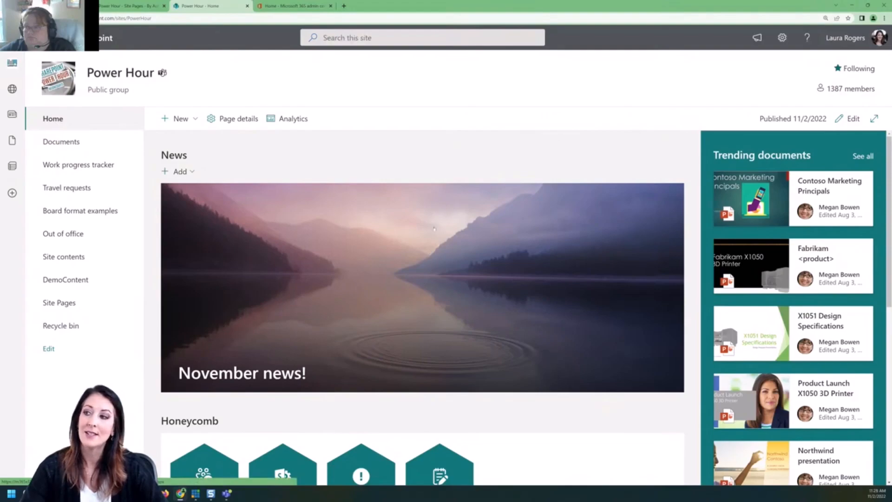
click(182, 118)
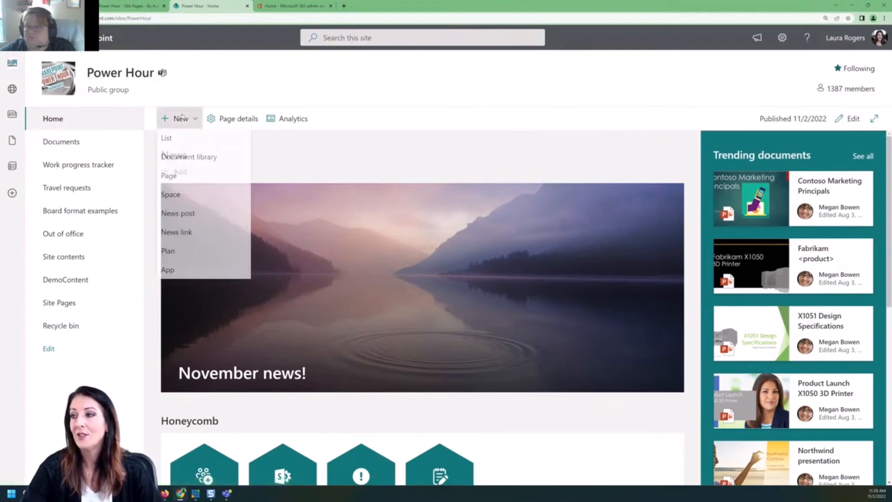
Publish a Basic text news post titled 'Second news' with the author removed.
click(178, 213)
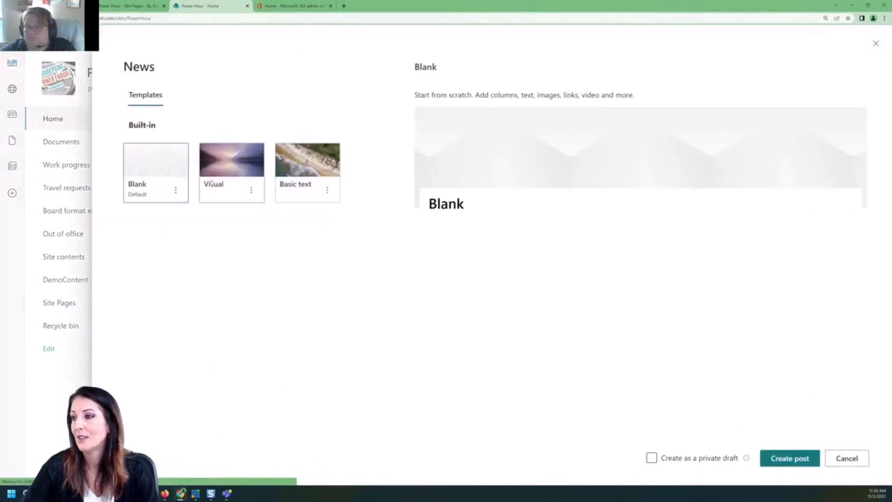
click(304, 172)
click(786, 460)
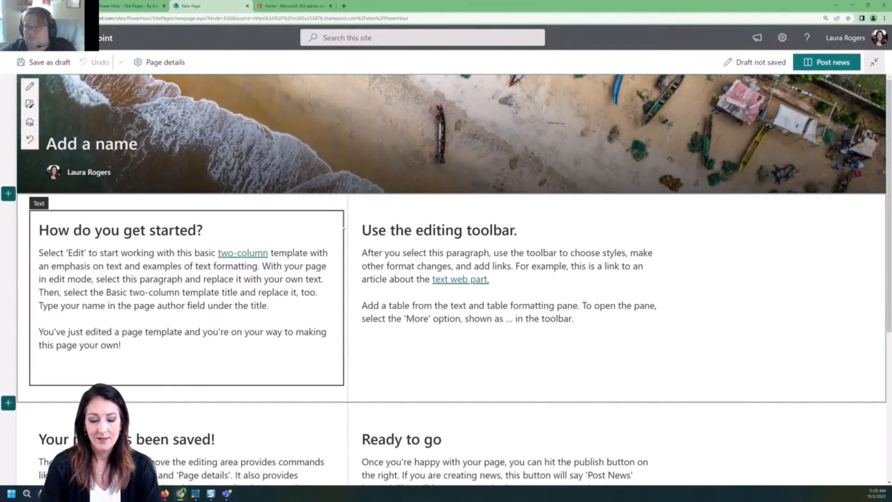
text(Second news)
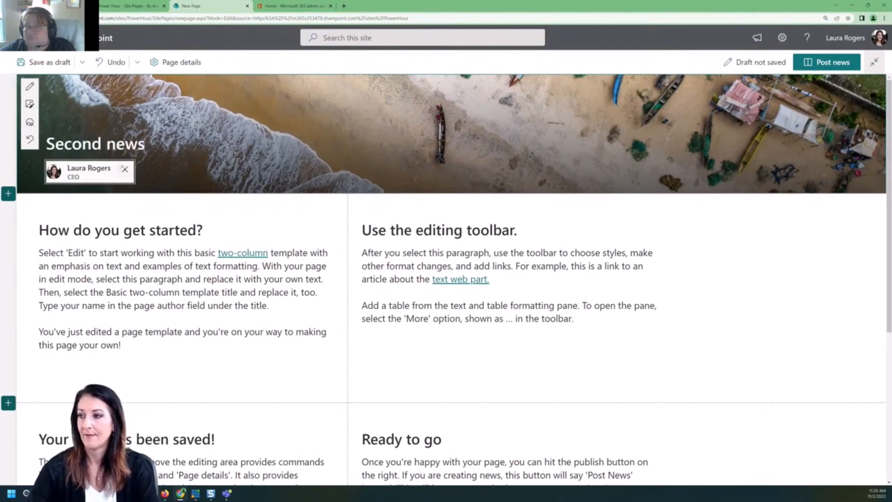
click(125, 169)
click(825, 65)
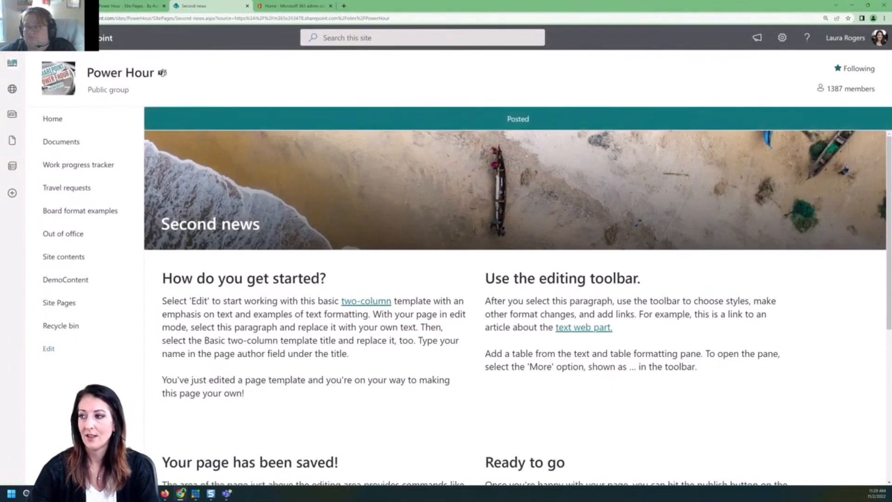
click(65, 119)
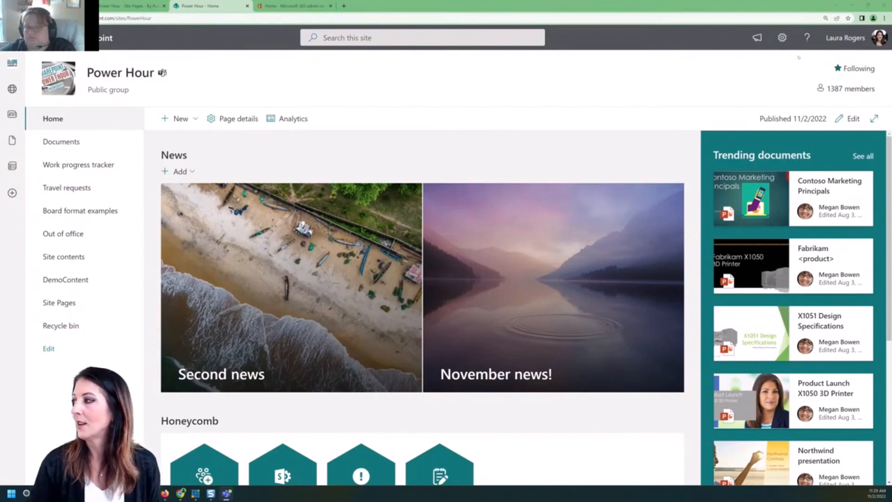
Open the Power Hour site's Settings panel from the gear icon.
click(782, 37)
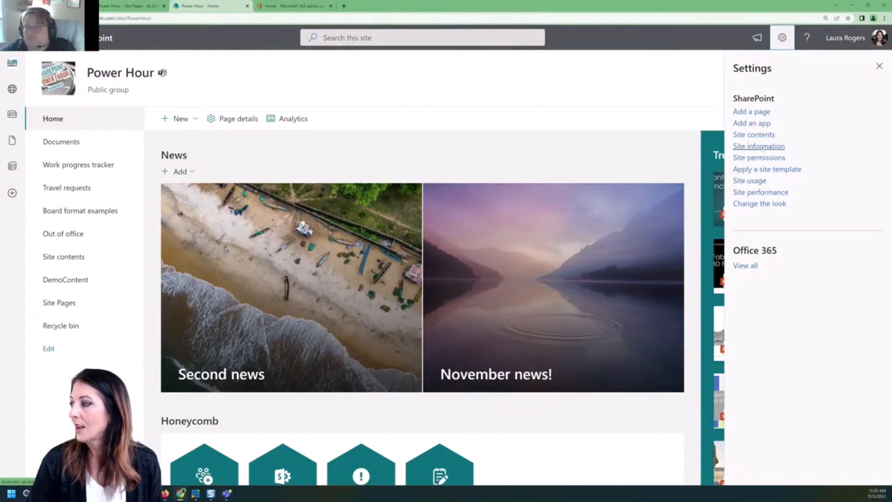
click(759, 146)
click(757, 262)
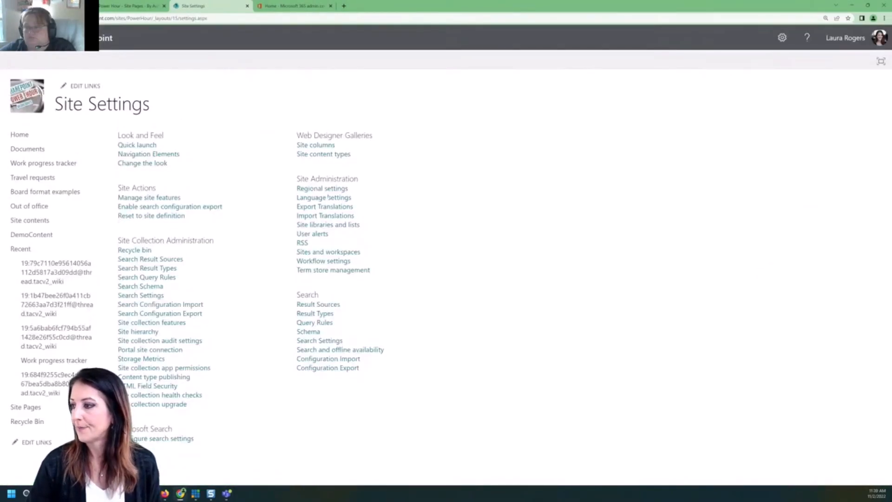
click(322, 189)
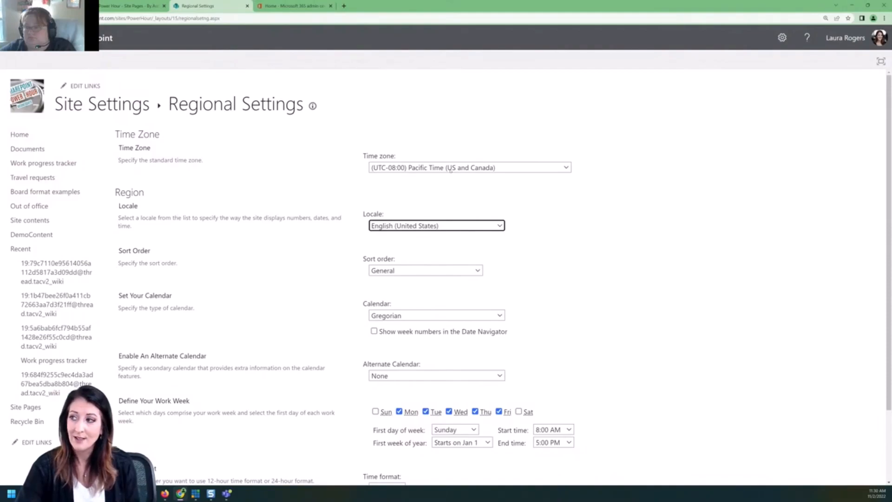
click(450, 169)
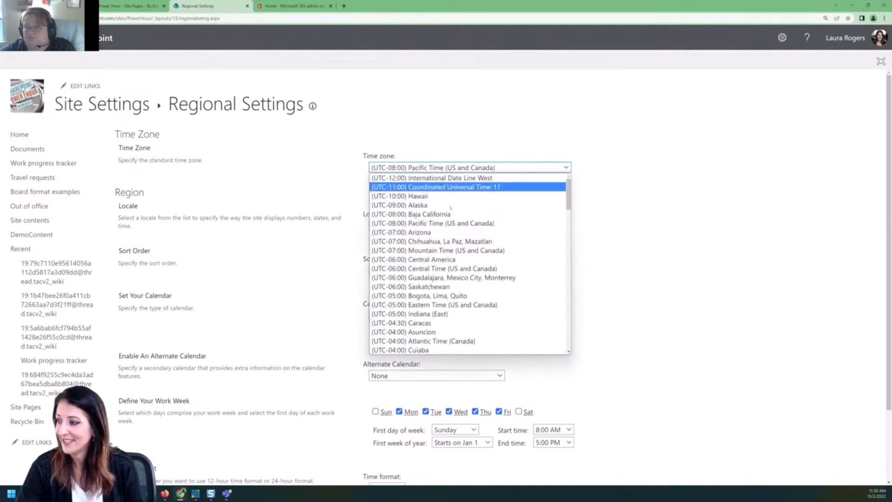
click(449, 269)
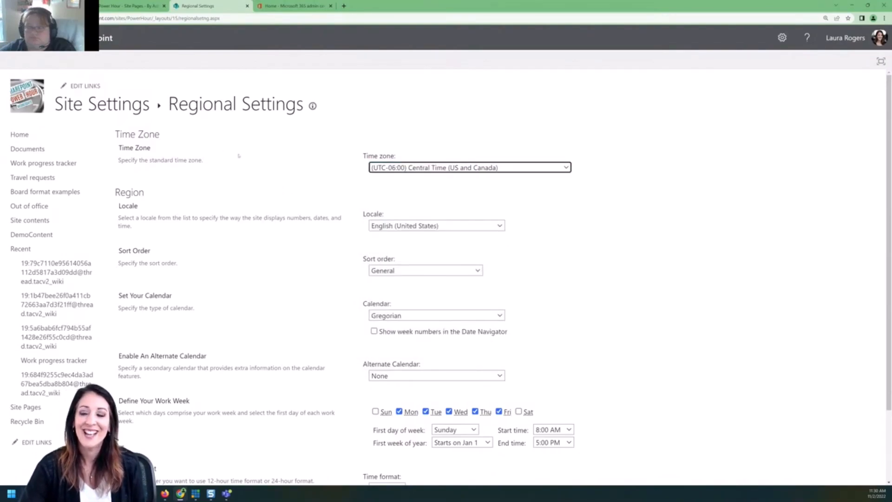
scroll(651, 210, down, 2)
click(361, 336)
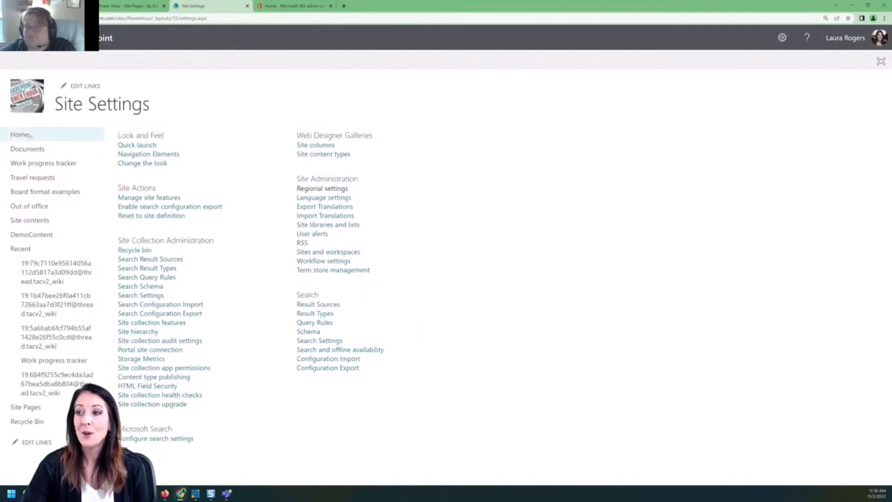
click(28, 136)
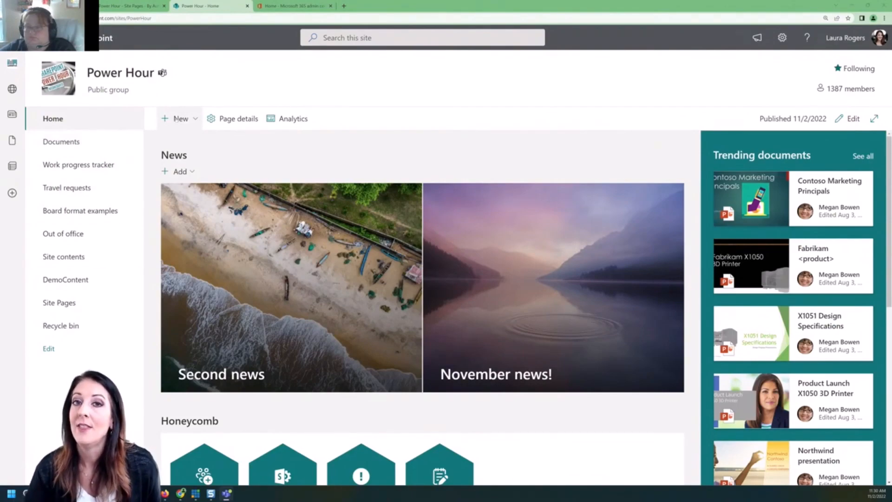
Create a news post from the Blank template and bring up its page details.
click(175, 119)
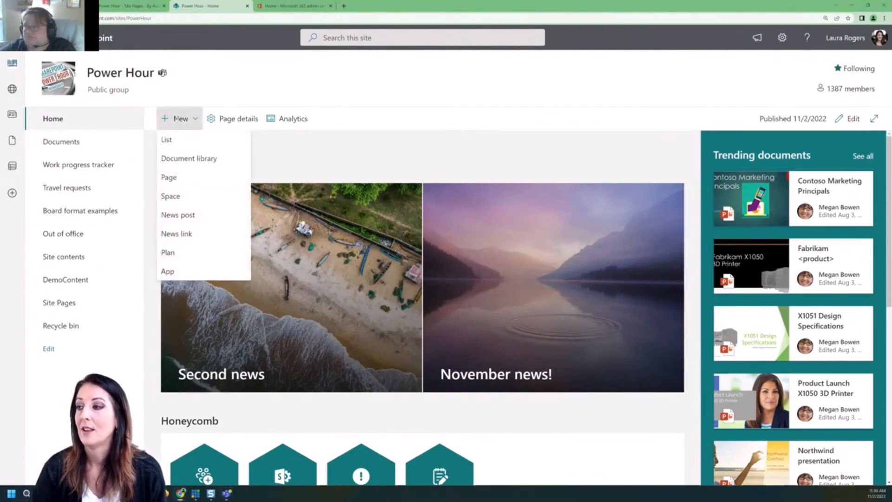
click(194, 217)
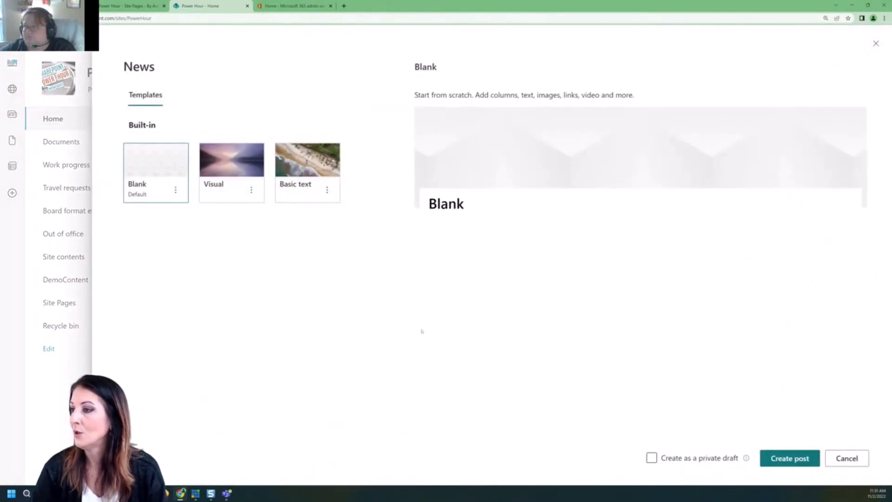
click(800, 460)
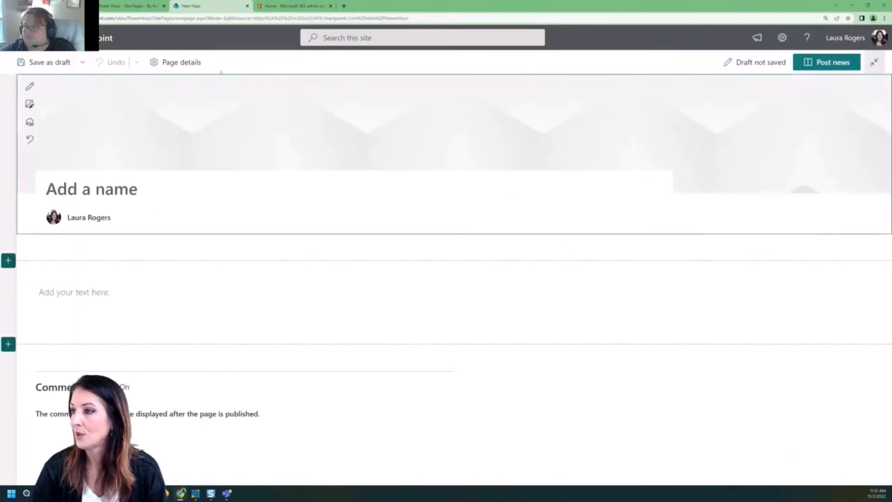
click(179, 62)
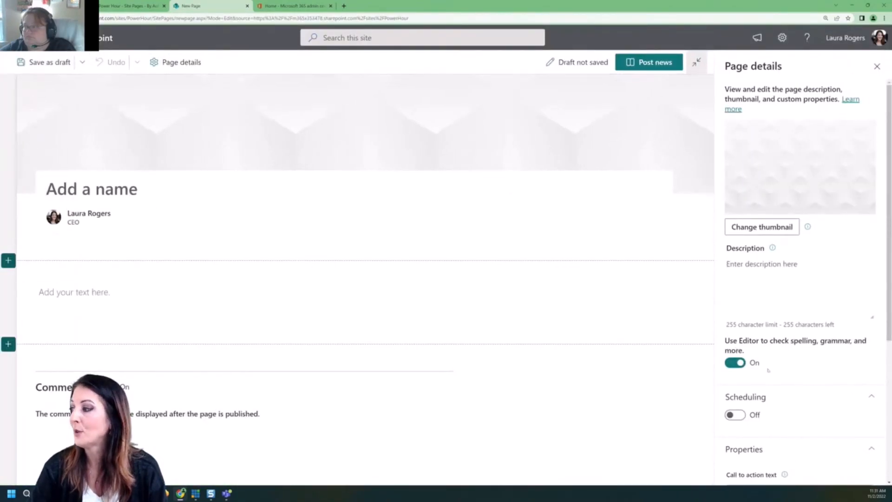
Turn on scheduling and set the post to publish on 11/2/2022 at 11:35 AM.
click(736, 415)
scroll(753, 326, down, 3)
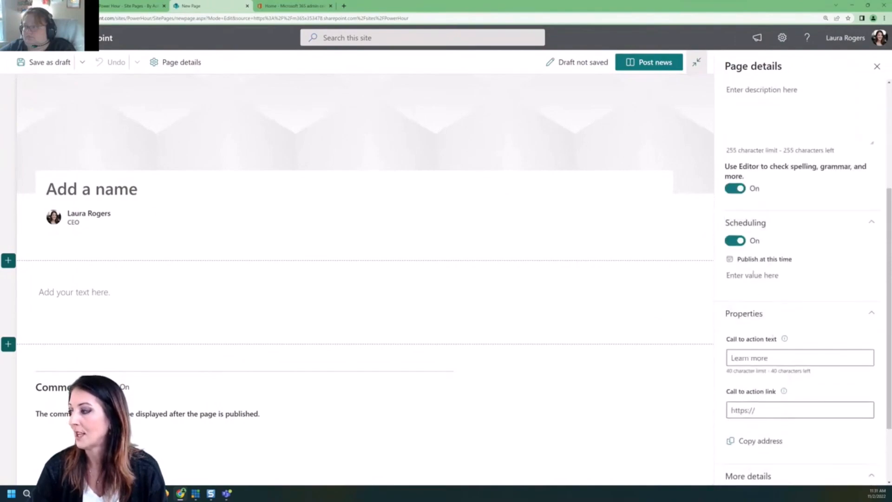
click(752, 274)
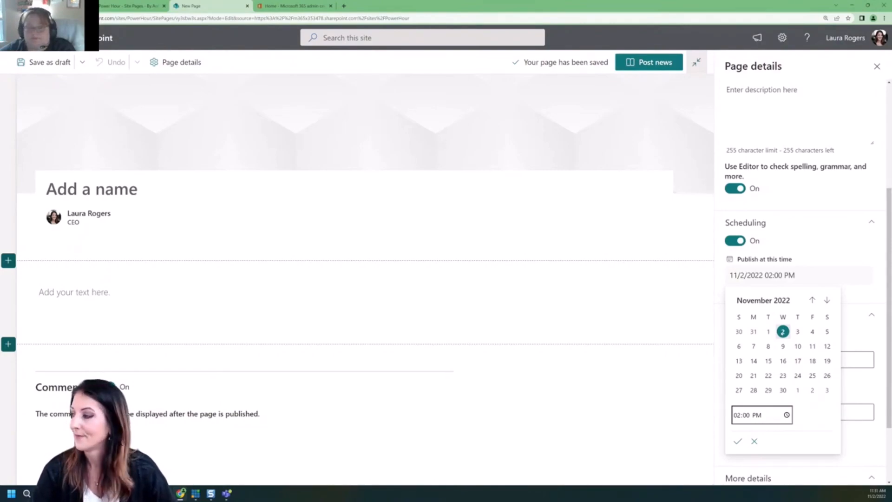
click(745, 415)
click(736, 416)
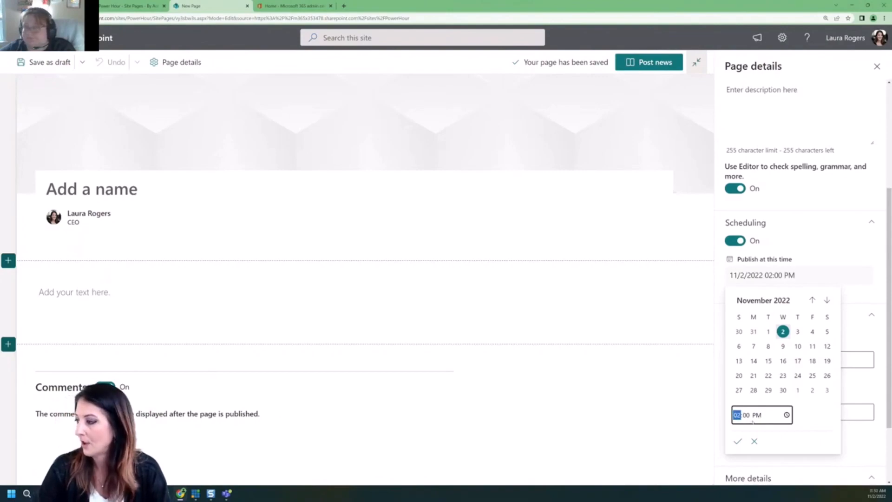
text(11)
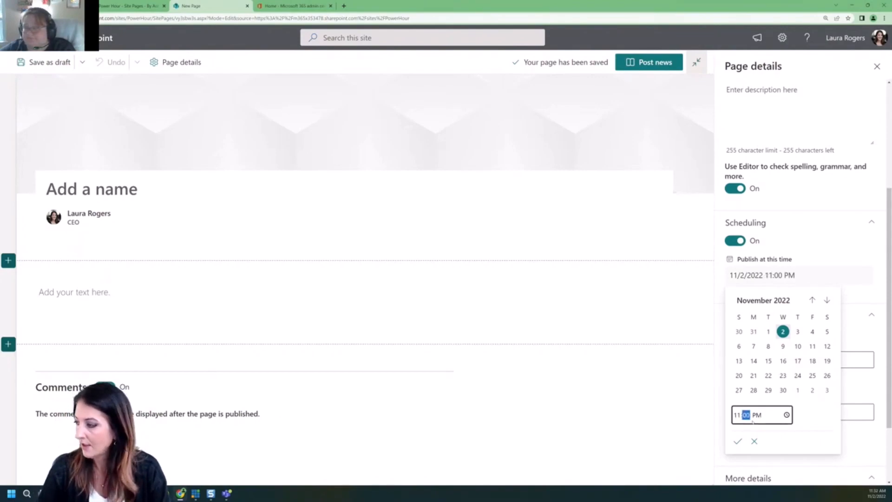
text(35)
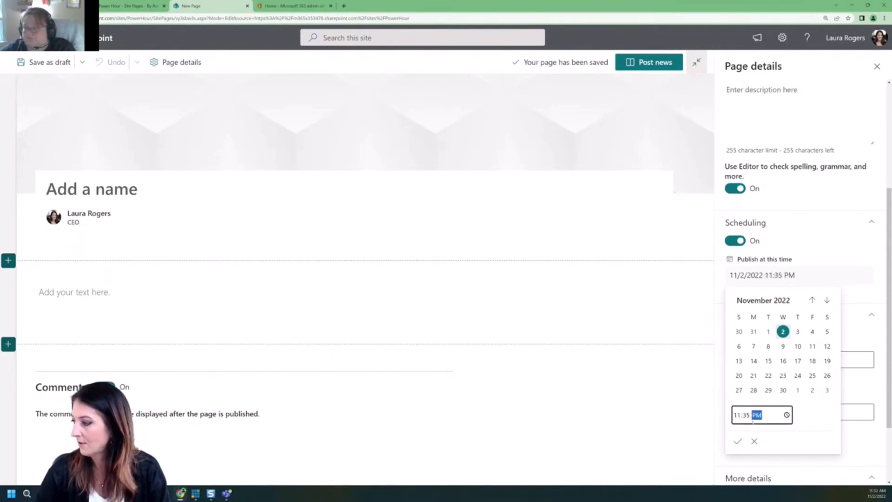
text(a)
click(738, 441)
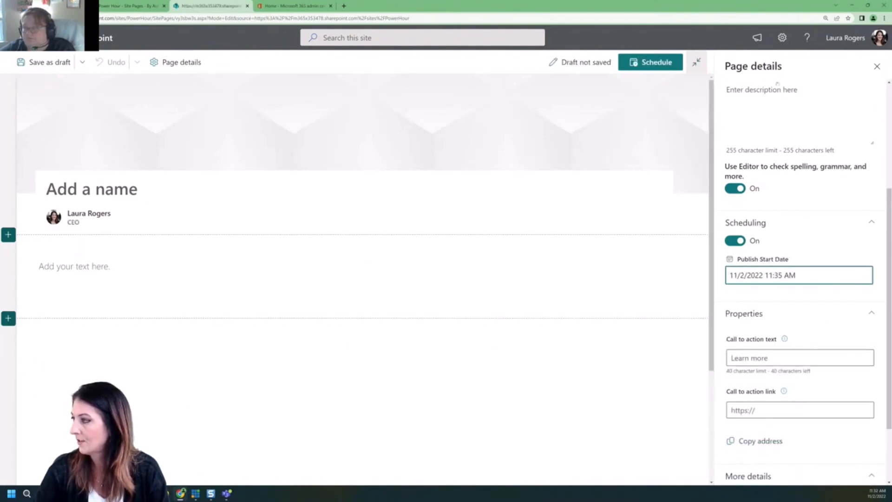
click(877, 66)
click(162, 177)
click(155, 184)
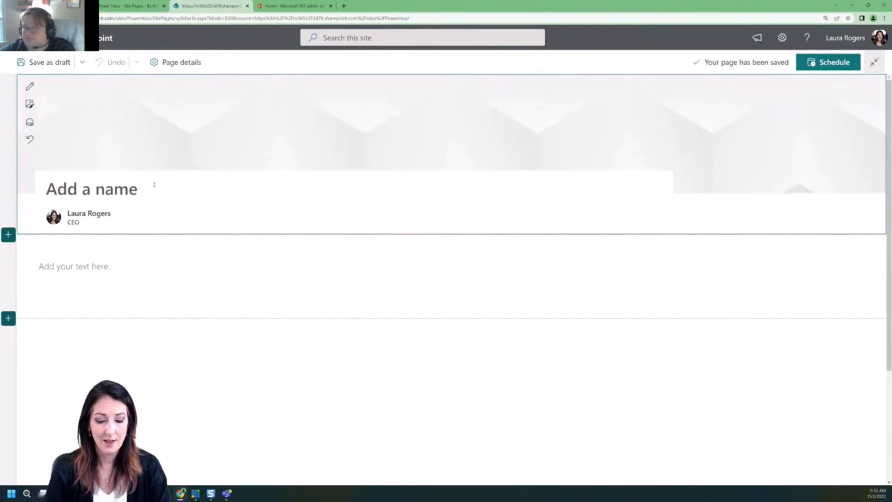
Title the news post '3rd news page'.
text(3rd p)
key(BackSpace)
text(news page)
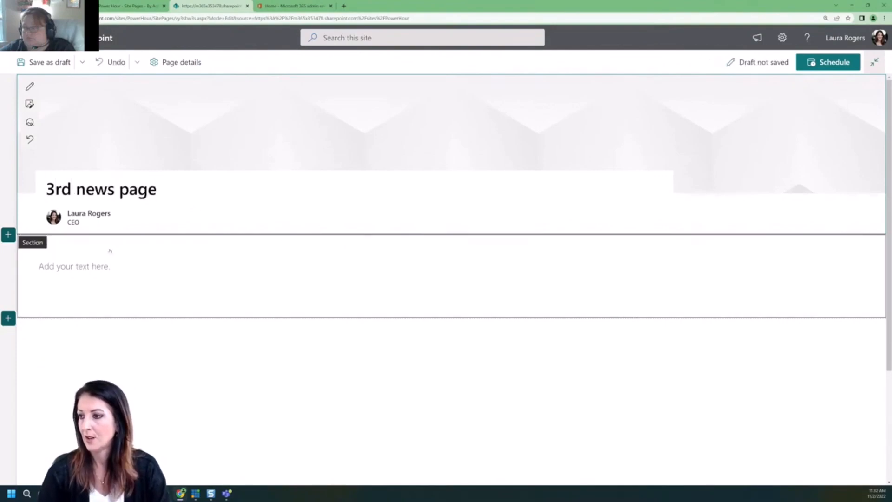
click(102, 260)
Add the body text 'Stuff happened today' and schedule the post.
click(96, 266)
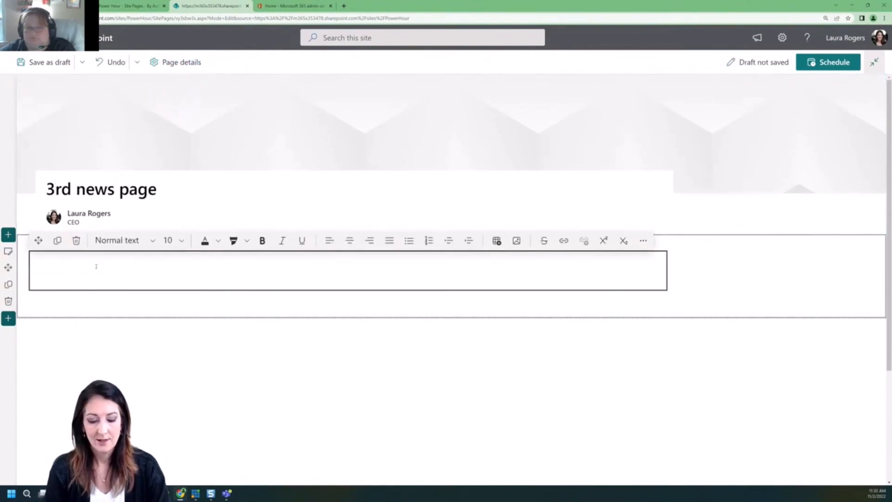
scroll(96, 266, down, 3)
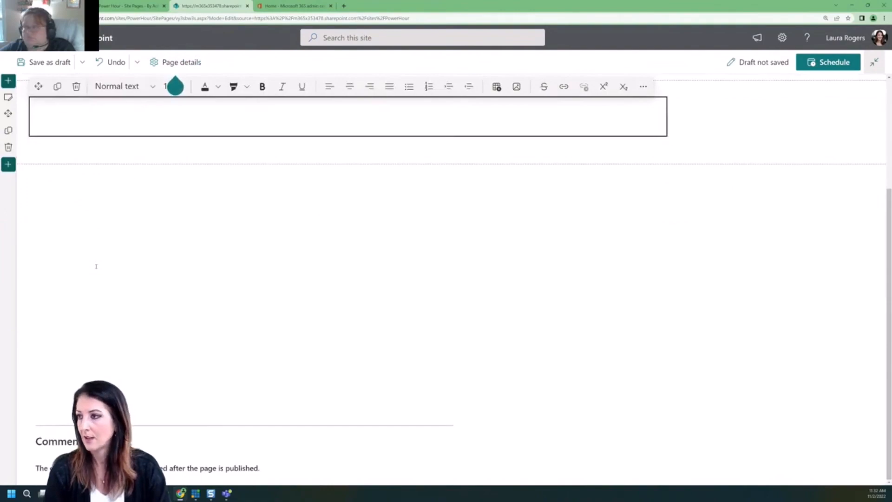
click(167, 118)
text(STuf)
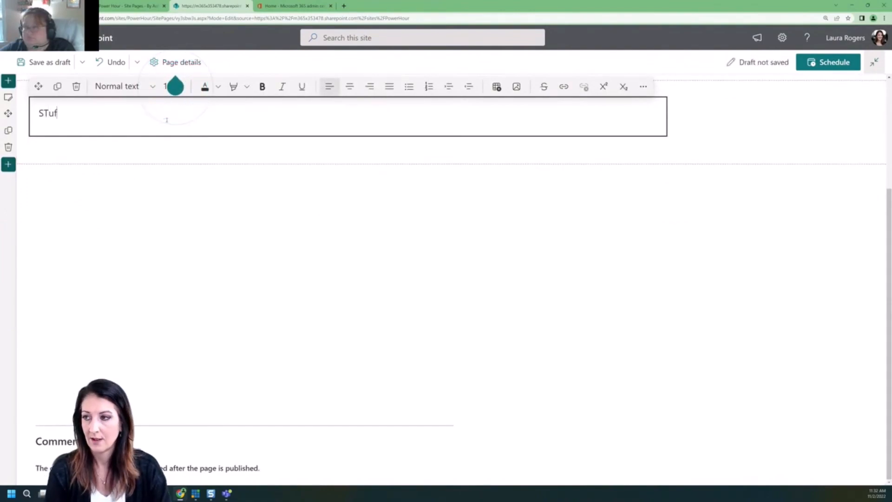
text(f happened today)
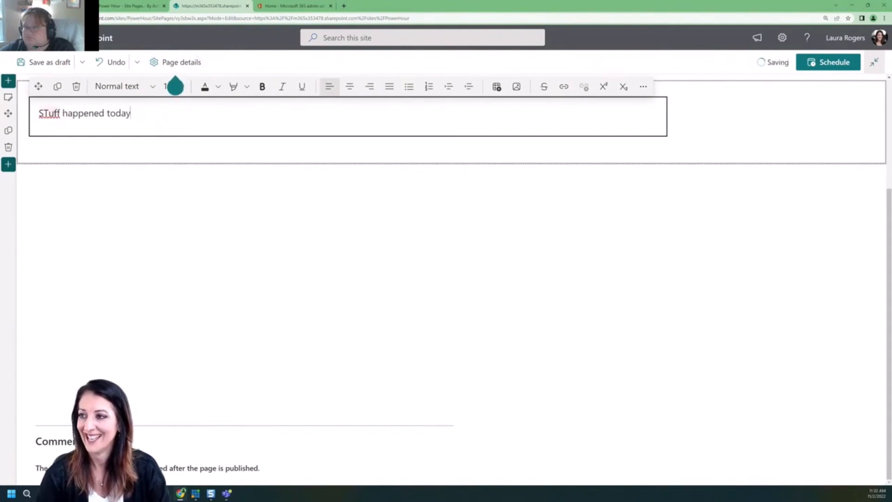
click(49, 113)
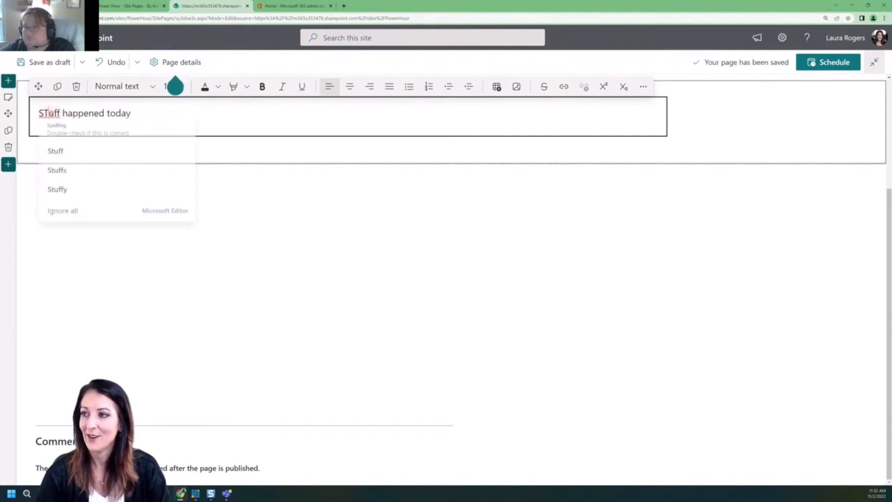
key(BackSpace)
text(t)
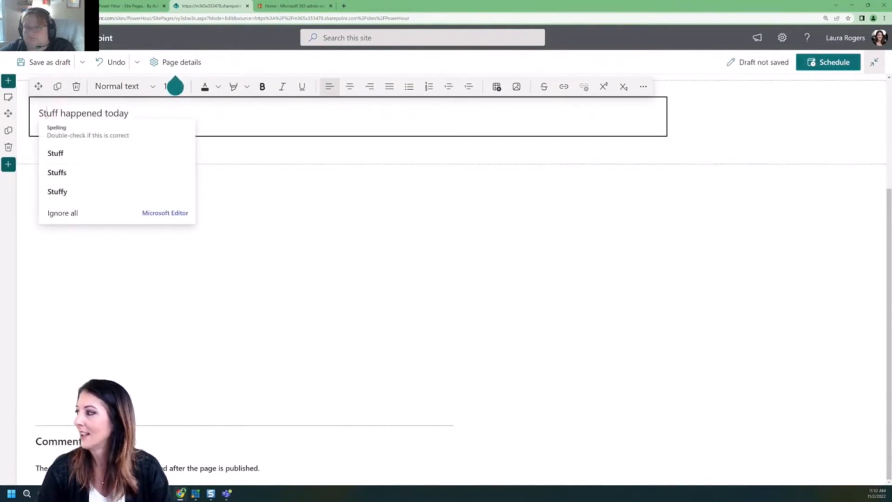
click(834, 63)
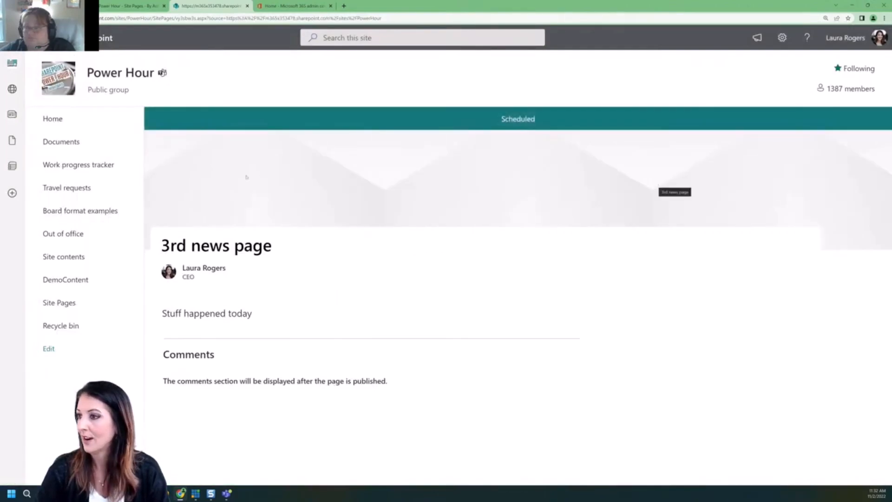
Return to the Power Hour site home page.
click(54, 119)
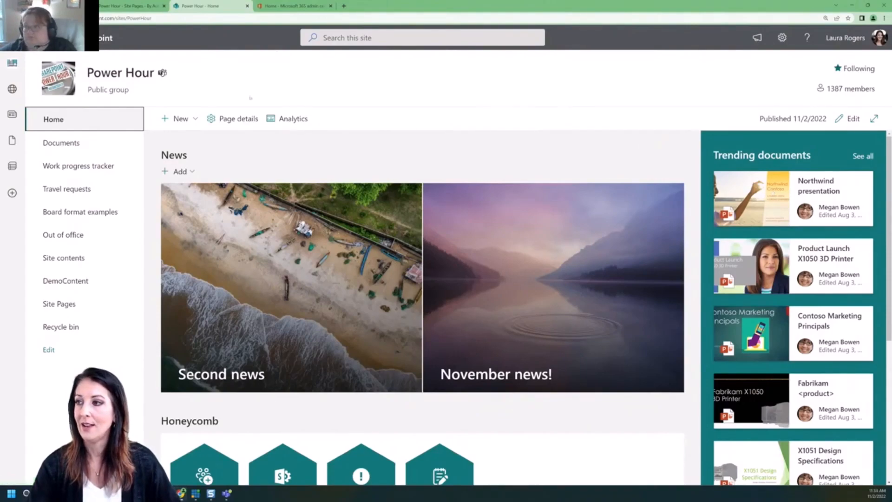
click(30, 18)
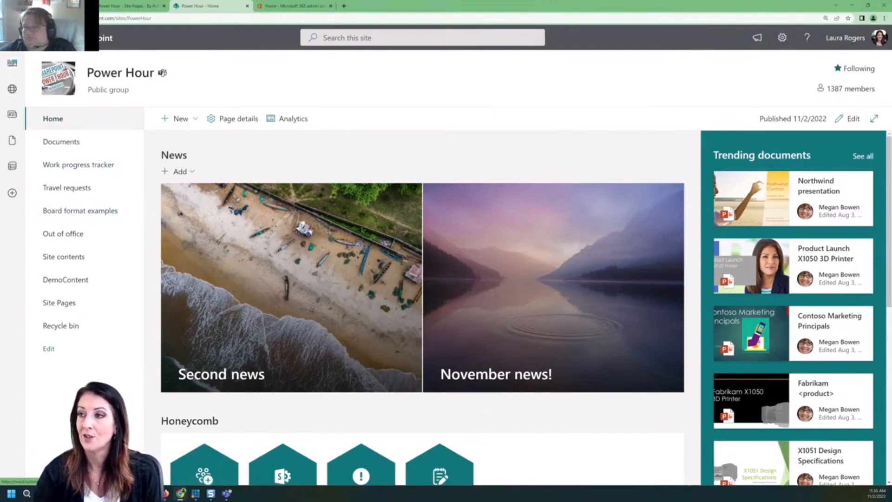
key(F5)
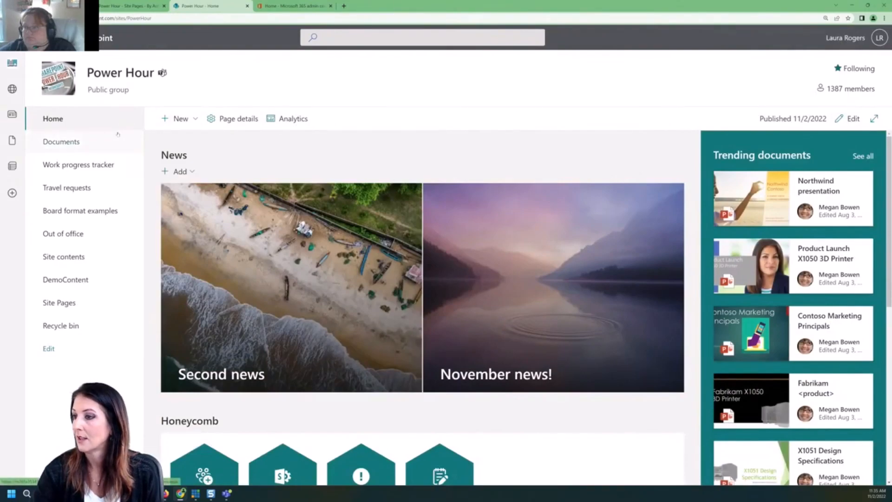
click(59, 302)
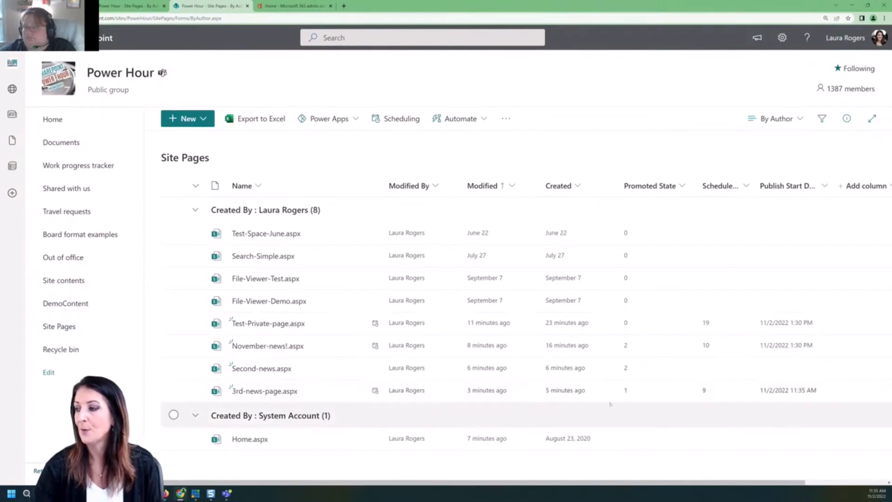
Refresh Site Pages to see 3rd-news-page updated by System Account, then return home.
mouse_move(337, 391)
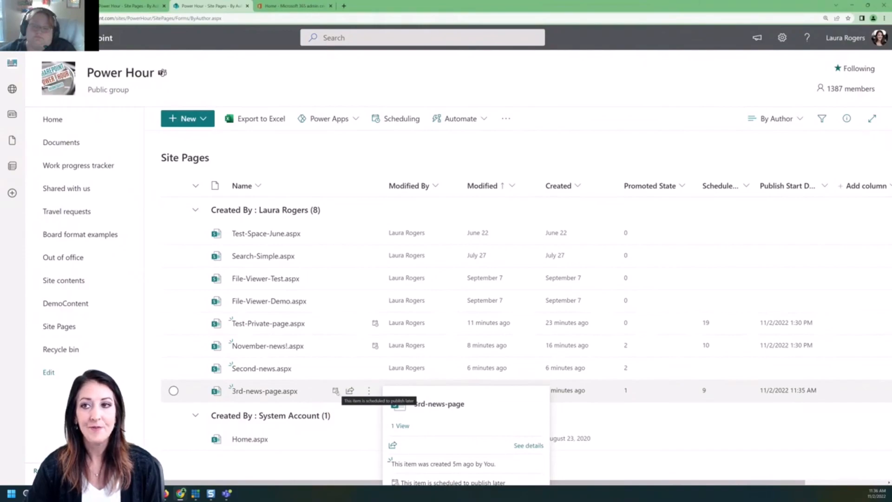
key(F5)
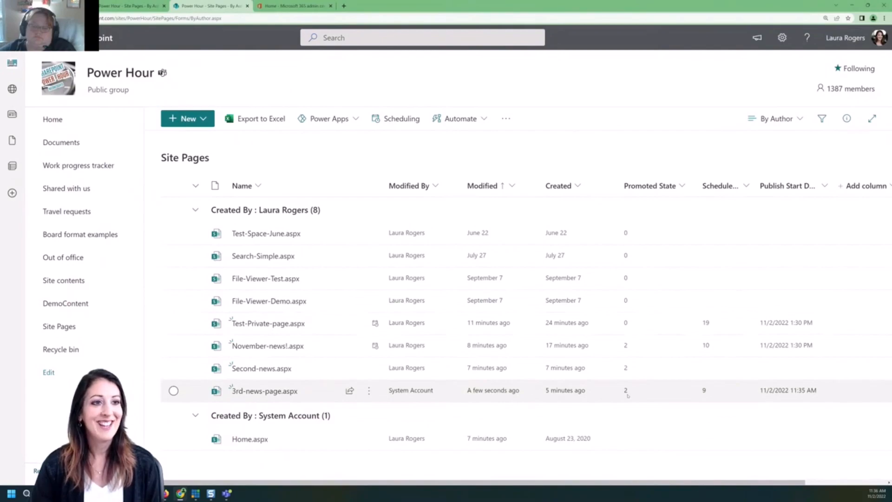
click(81, 125)
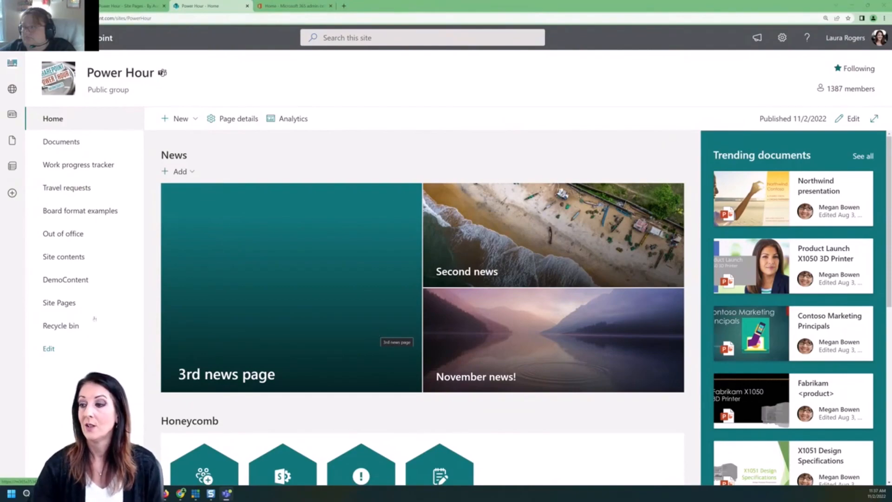
Open the Site Pages library and show its Automate > Power Automate options.
click(65, 302)
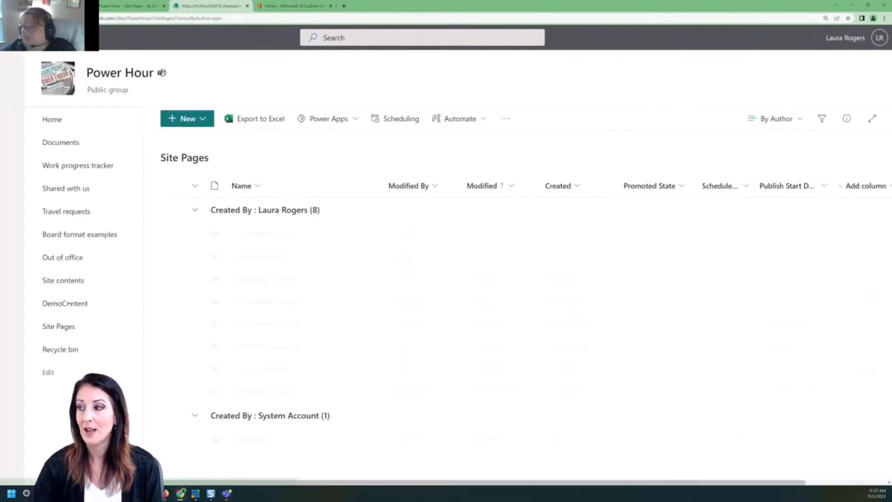
click(480, 114)
mouse_move(478, 163)
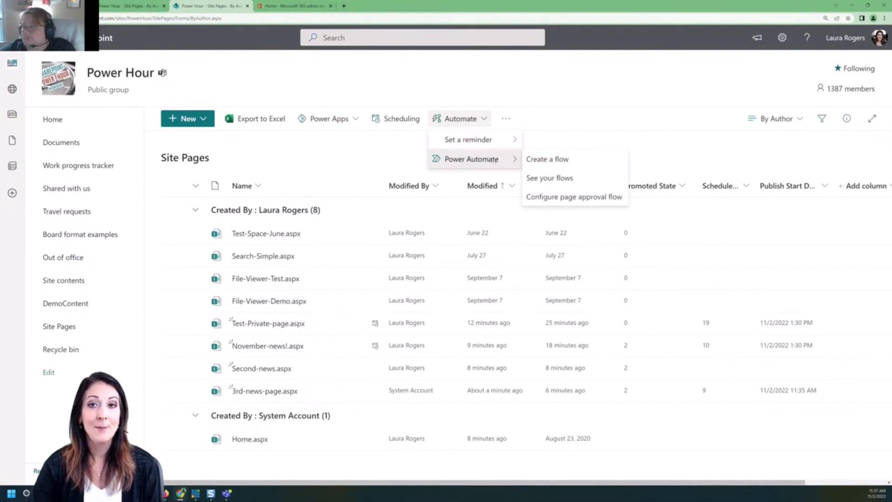
Create the page approval flow for Site Pages, then bring up the page scheduling help article.
click(572, 198)
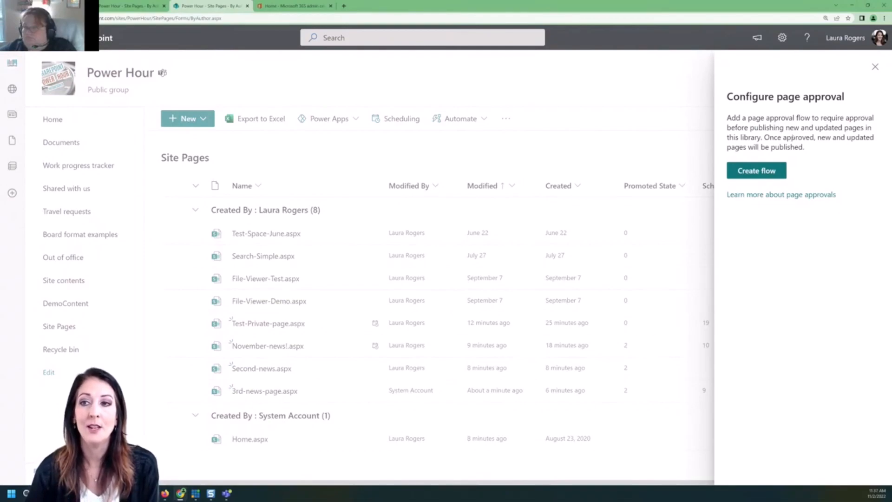
click(757, 171)
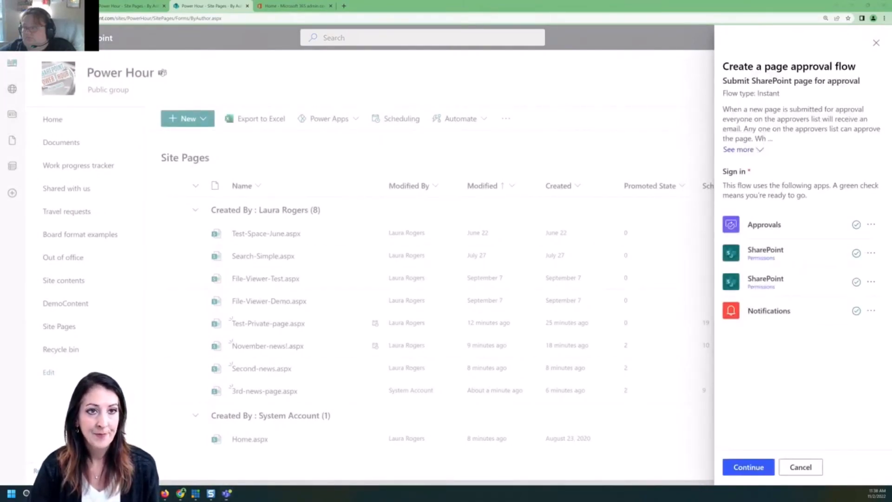
key(alt+Tab)
Read the Support article's 'Working with page approvals' section on scheduling, then close it.
scroll(465, 279, down, 10)
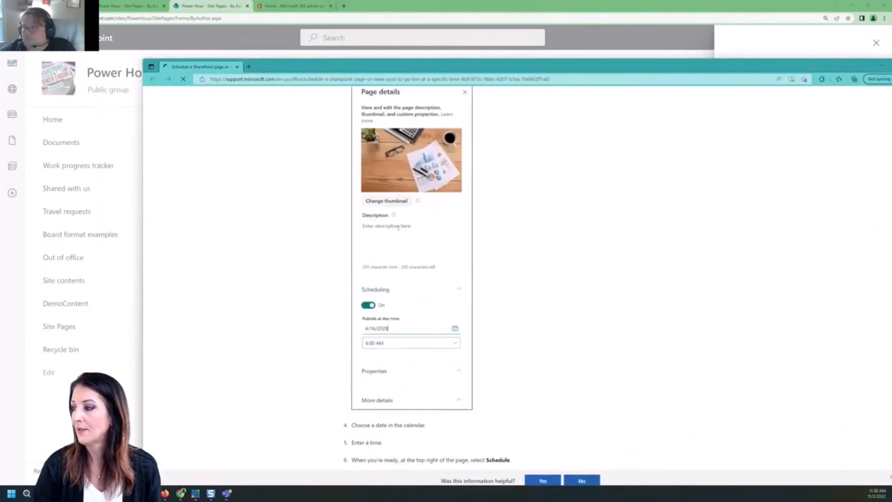
scroll(502, 230, down, 5)
scroll(397, 199, up, 2)
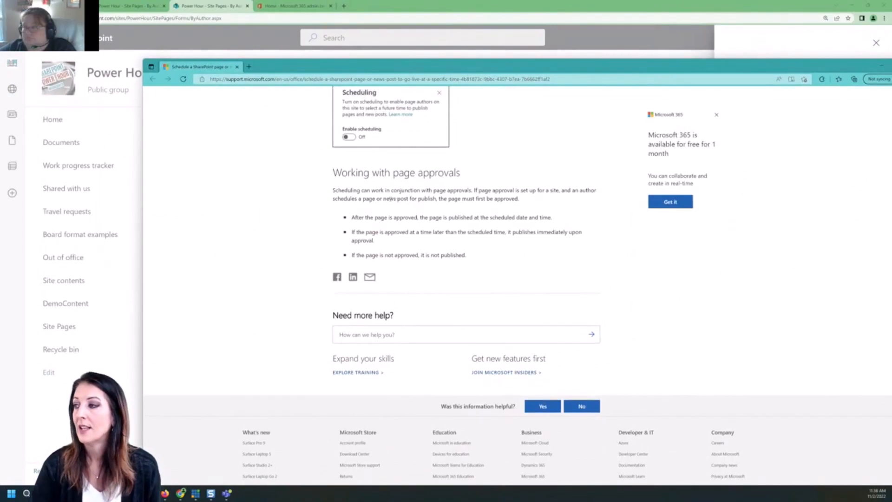
drag(824, 69, 753, 64)
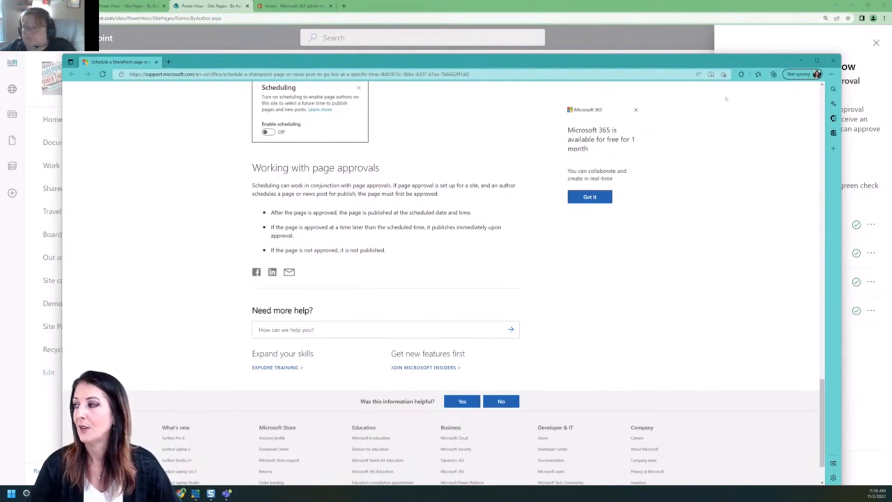
click(833, 61)
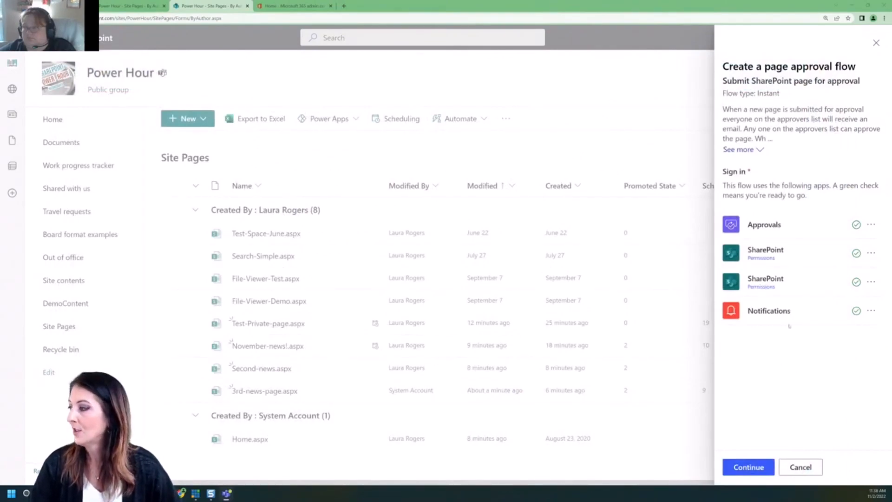
Continue to naming and prefix the flow name with 'Power Hour site'.
click(744, 468)
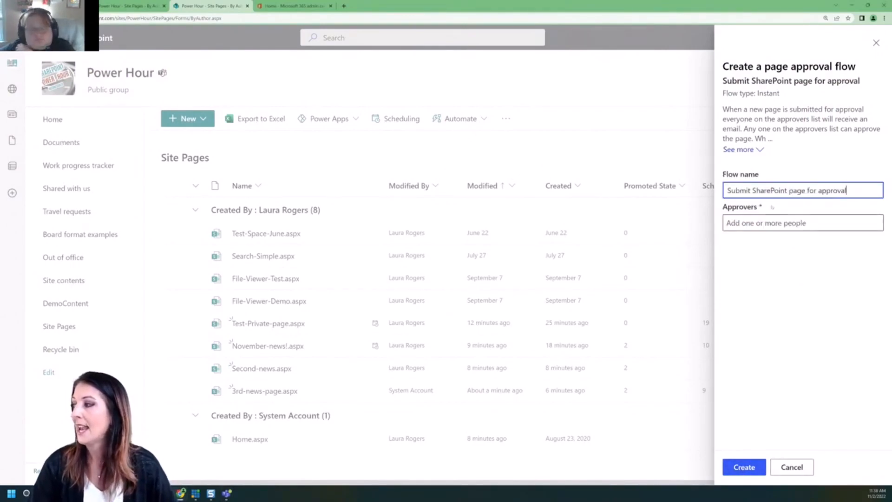
click(727, 190)
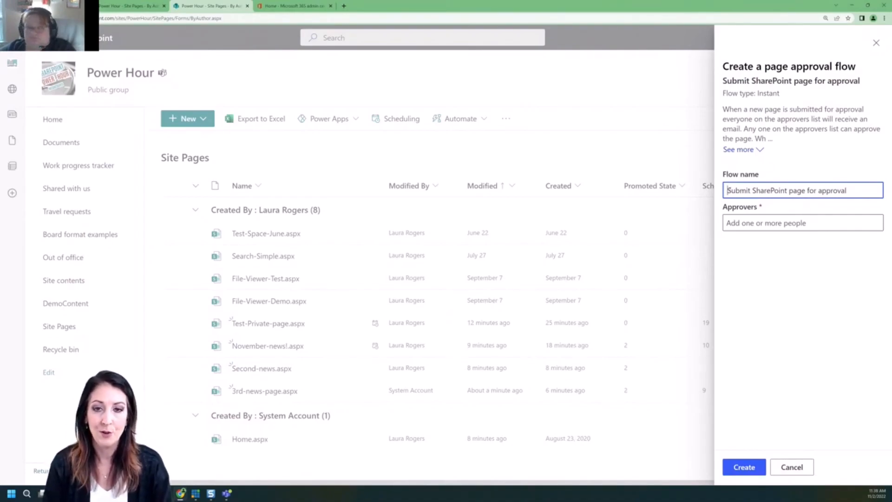
text(Power Hour site)
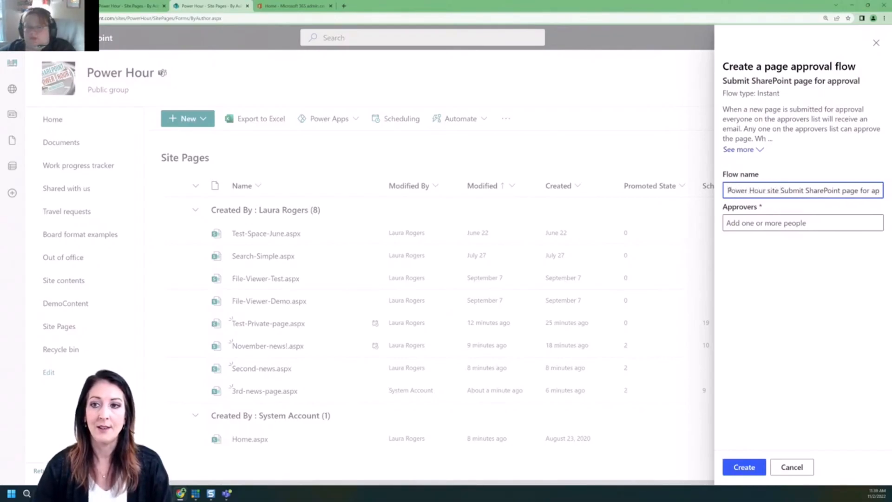
Add two approvers from the people suggestions and create the page approval flow.
click(772, 222)
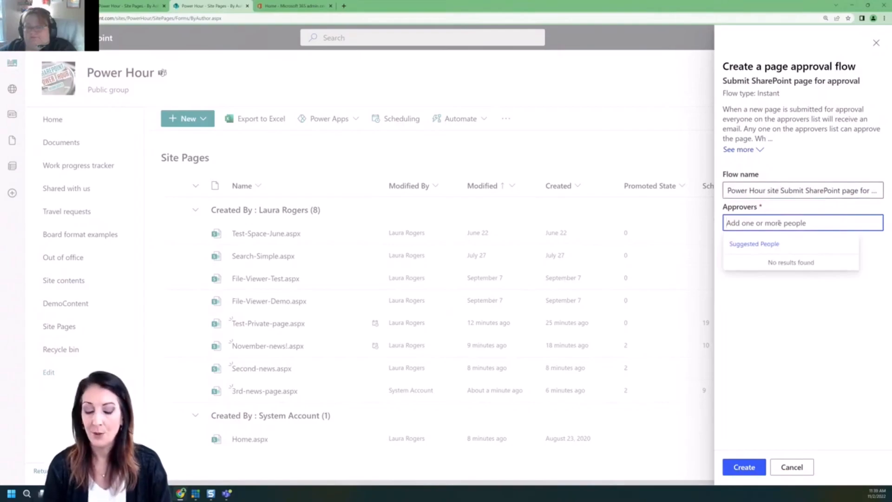
text(laura)
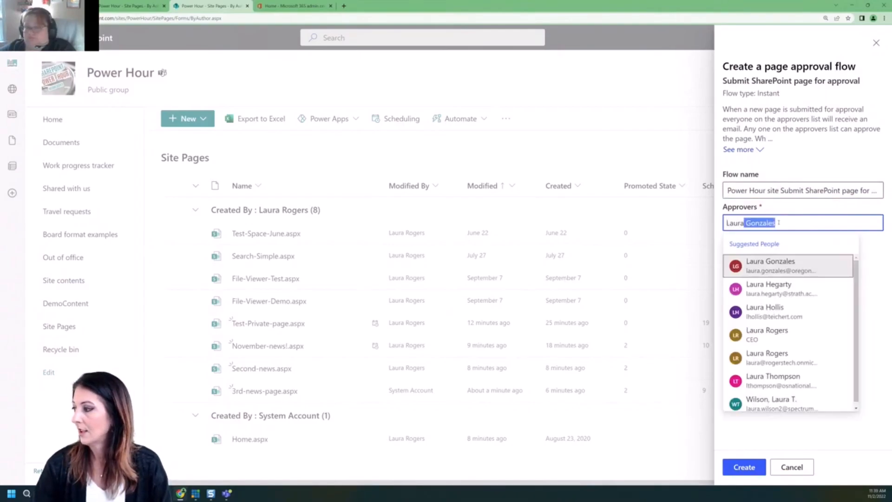
click(785, 358)
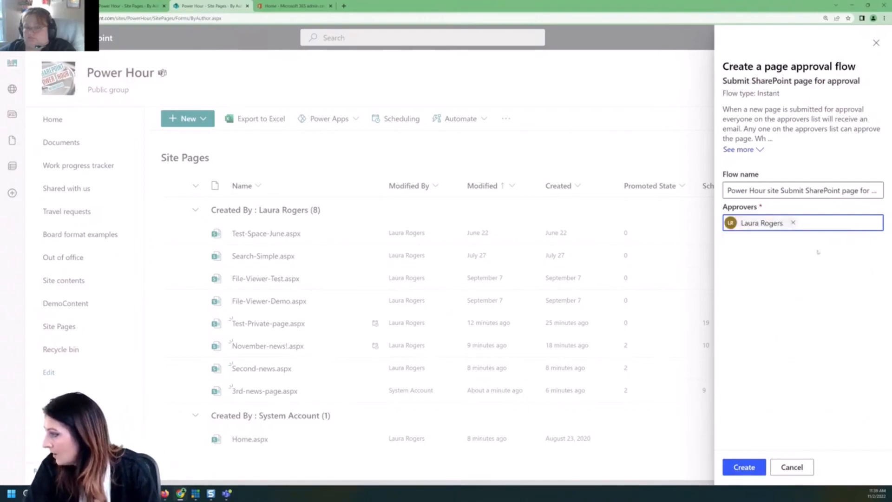
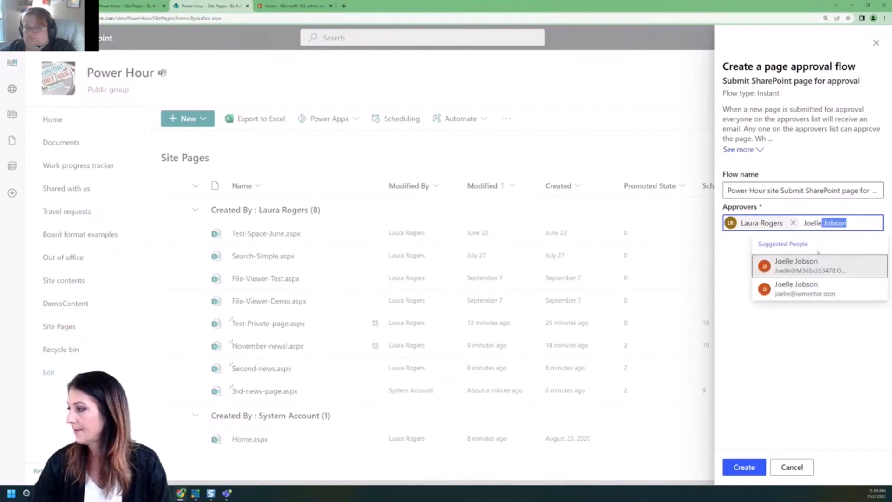
click(828, 270)
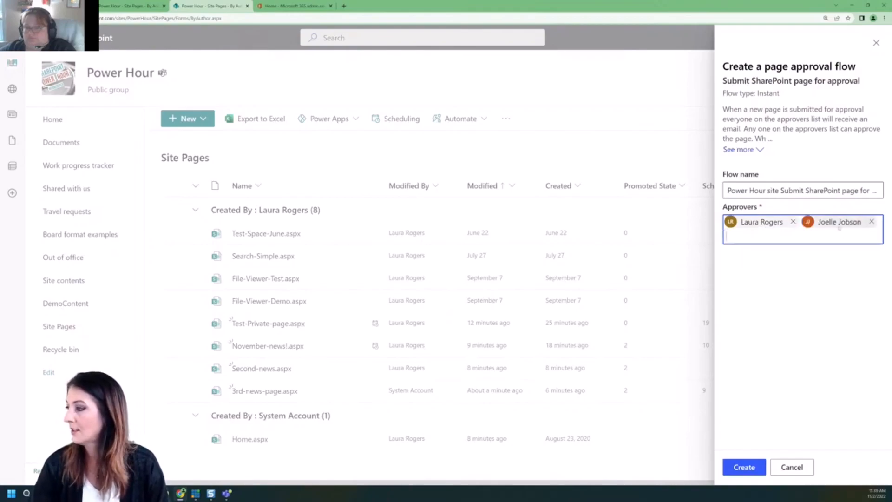
click(745, 467)
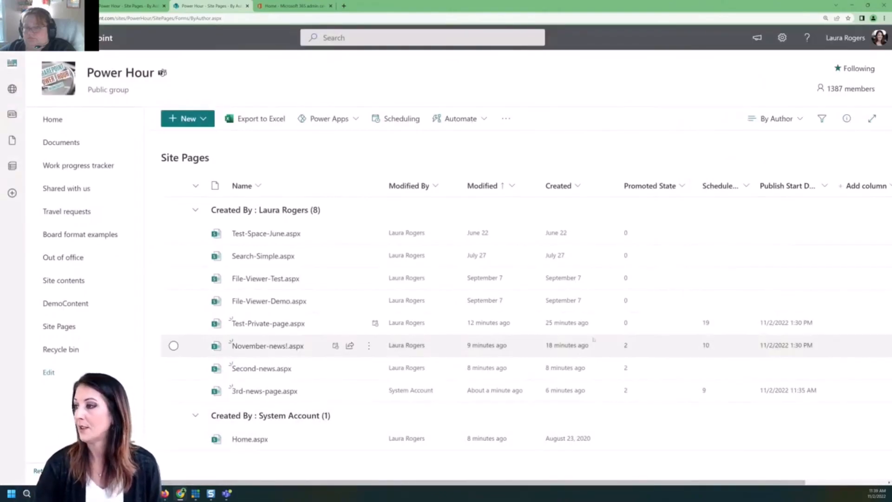
click(344, 6)
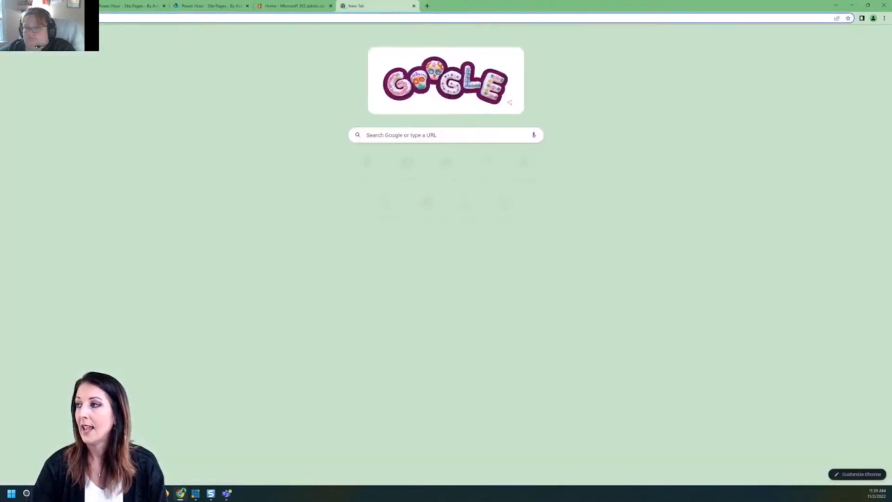
Sign in to Power Automate at flow.microsoft.com and confirm the new flow appears under My flows.
text(fl)
key(Return)
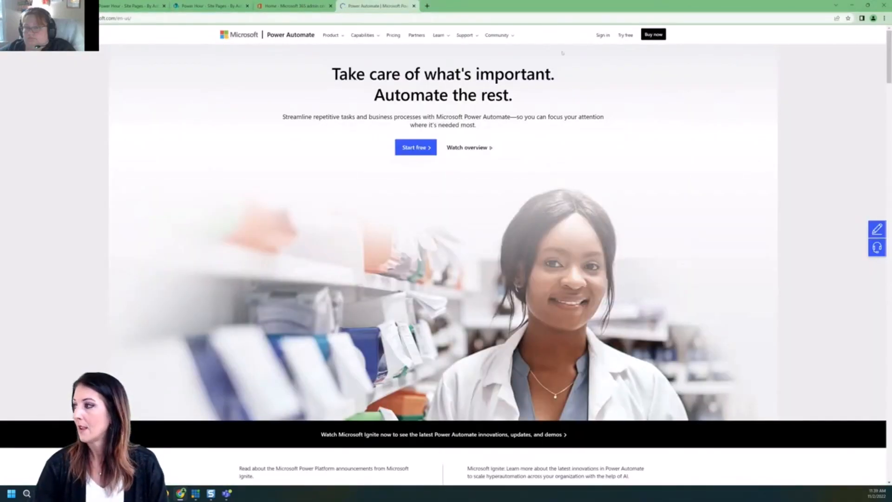
click(603, 36)
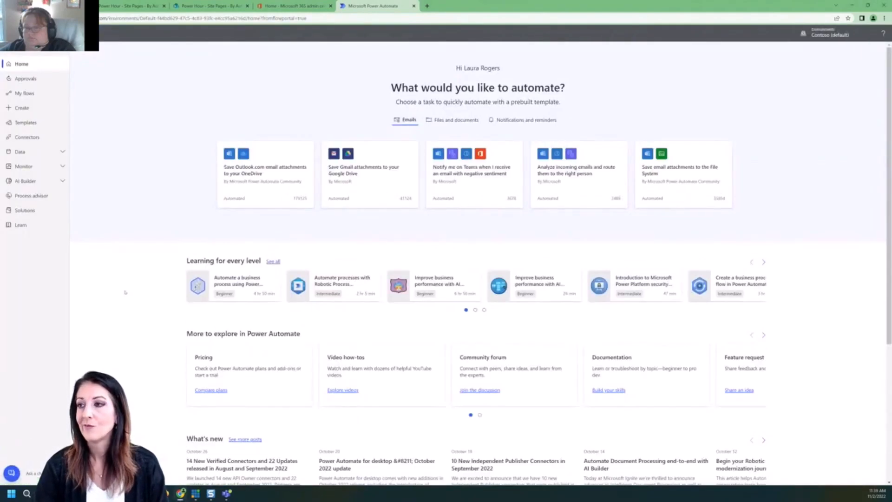
click(37, 93)
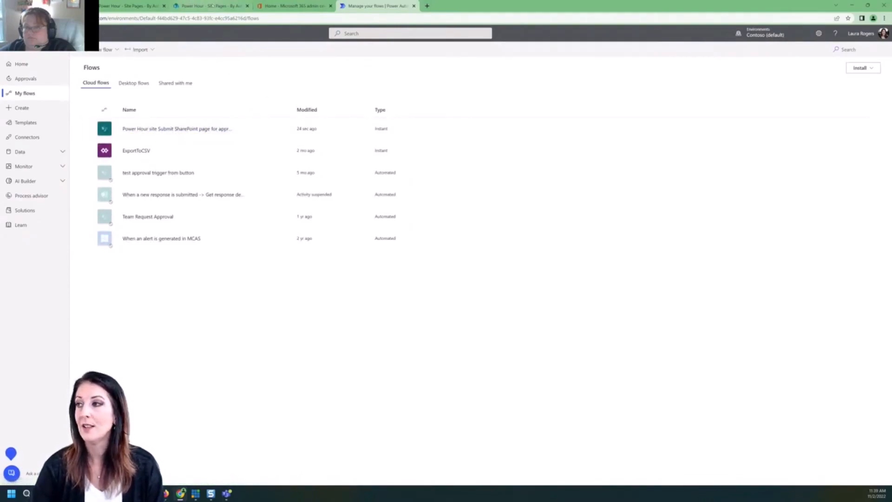
click(214, 5)
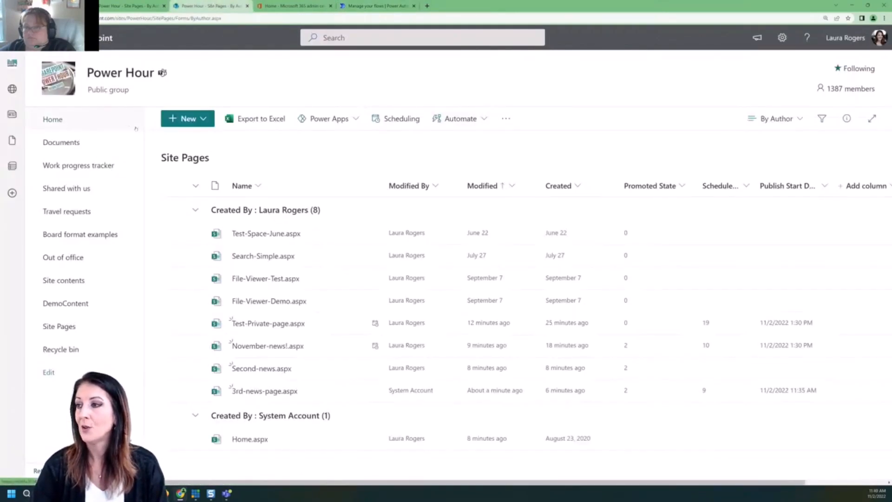
click(195, 120)
Create a new Blank site page titled 'To Approve'.
click(72, 114)
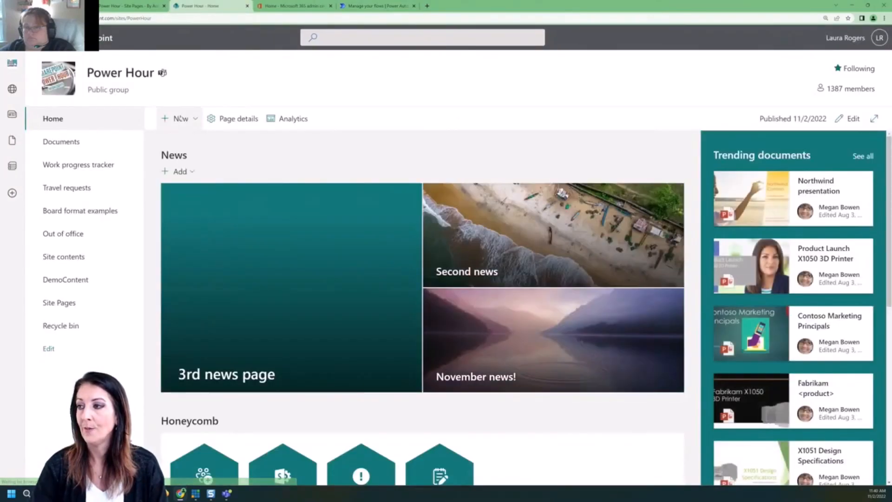
click(194, 119)
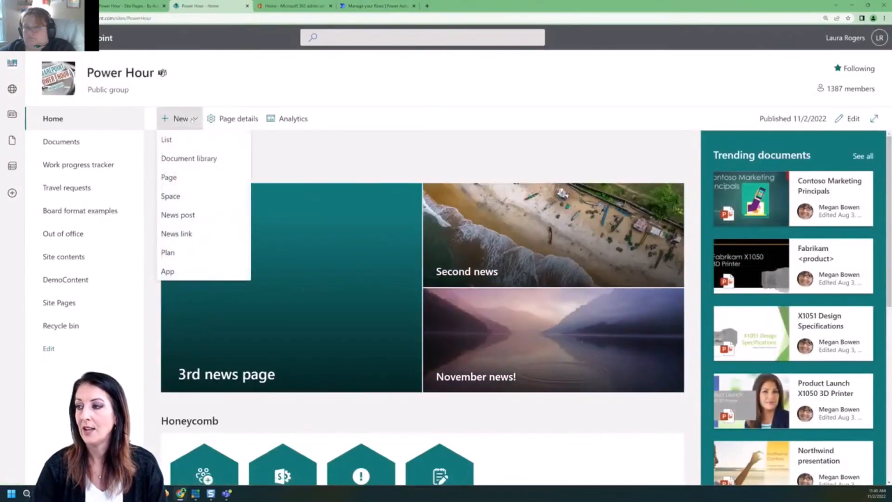
click(181, 177)
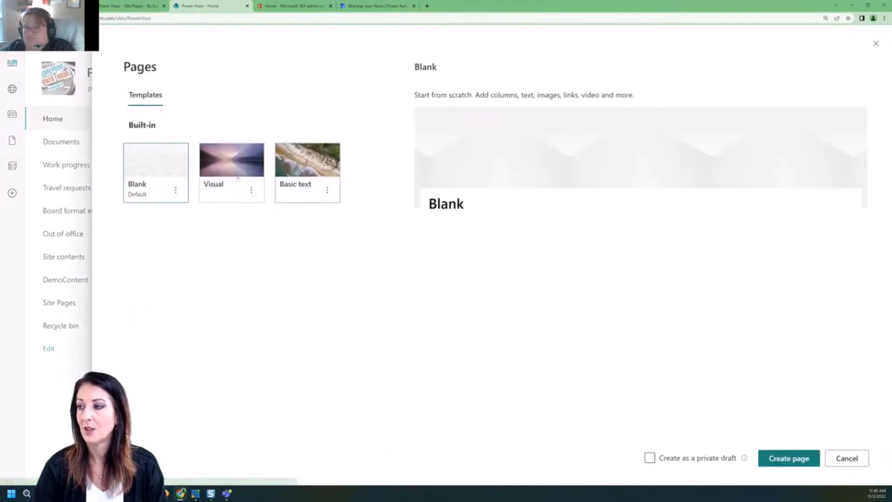
click(786, 459)
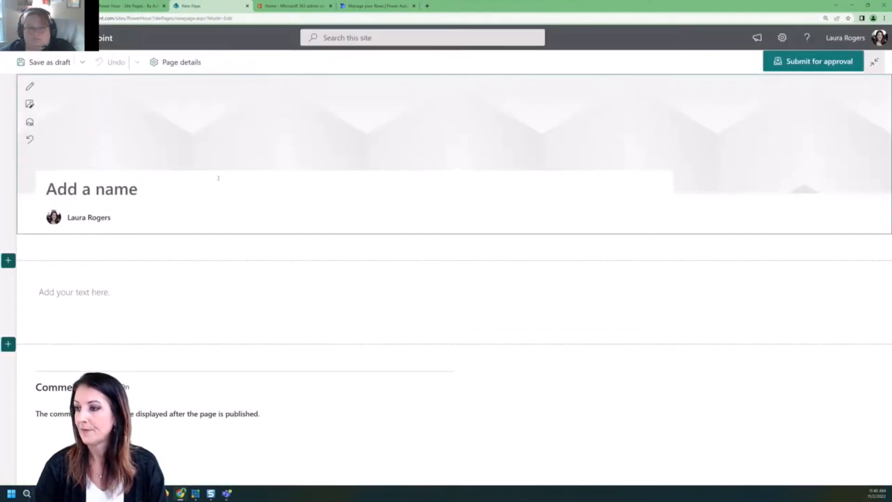
click(219, 178)
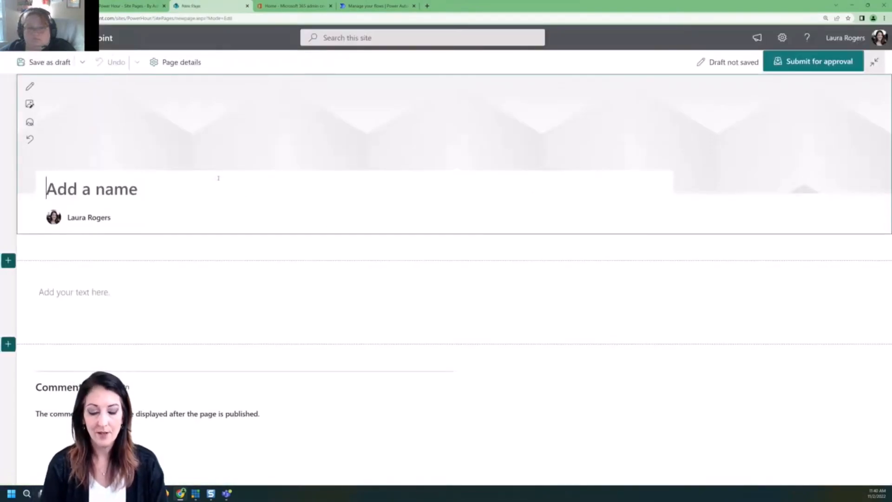
text(To Pp)
key(BackSpace)
key(BackSpace)
text(Approve)
Remove the author byline and add the text 'This is going to need to be approved.'.
click(116, 215)
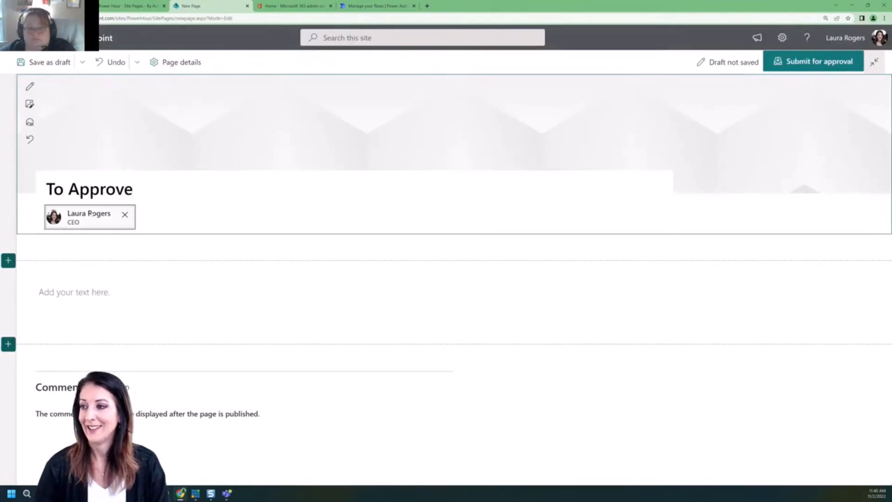
click(125, 214)
click(96, 295)
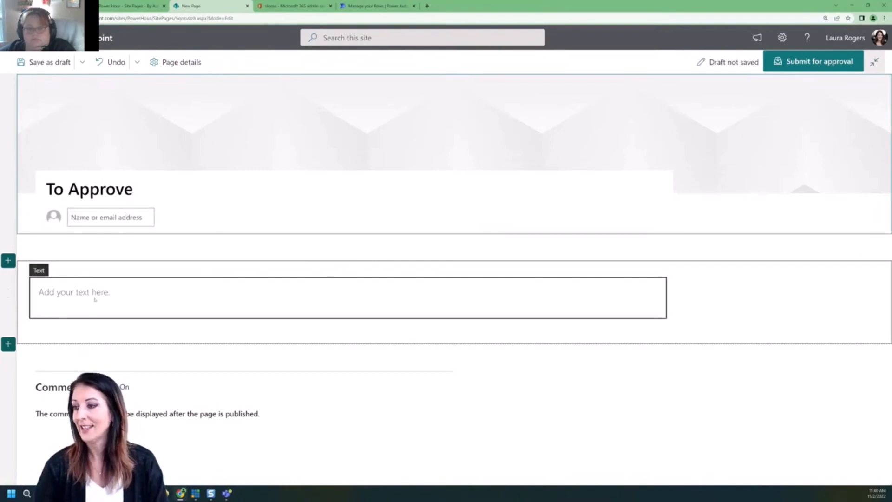
click(111, 294)
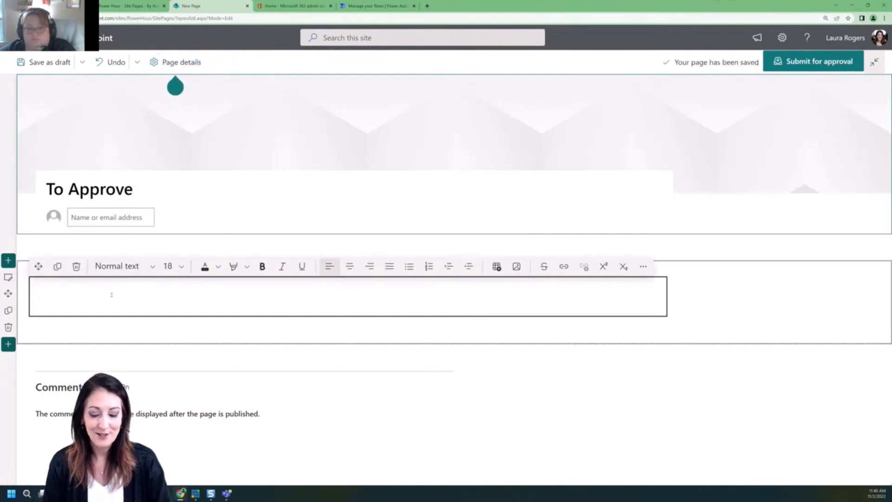
text(This is)
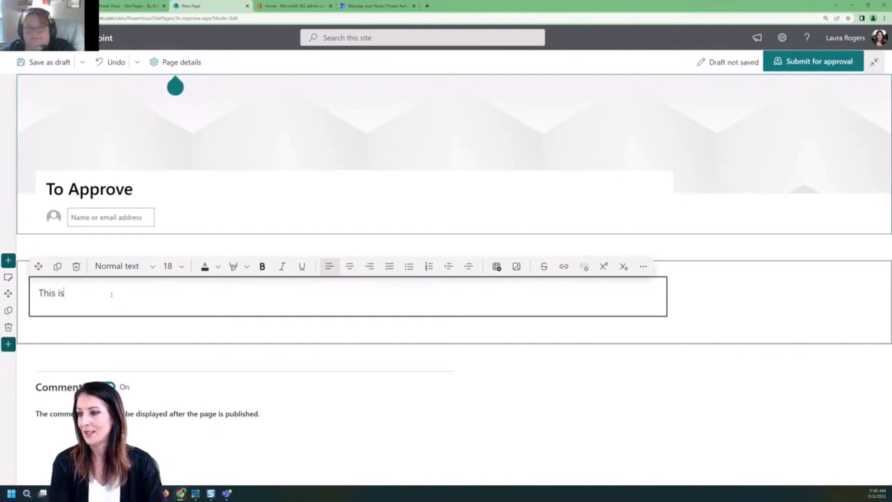
text( going to neee)
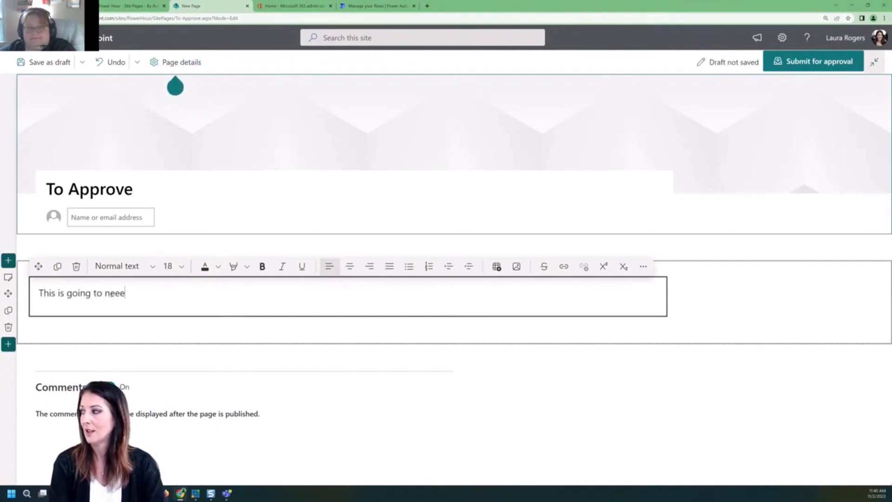
text(d to be )
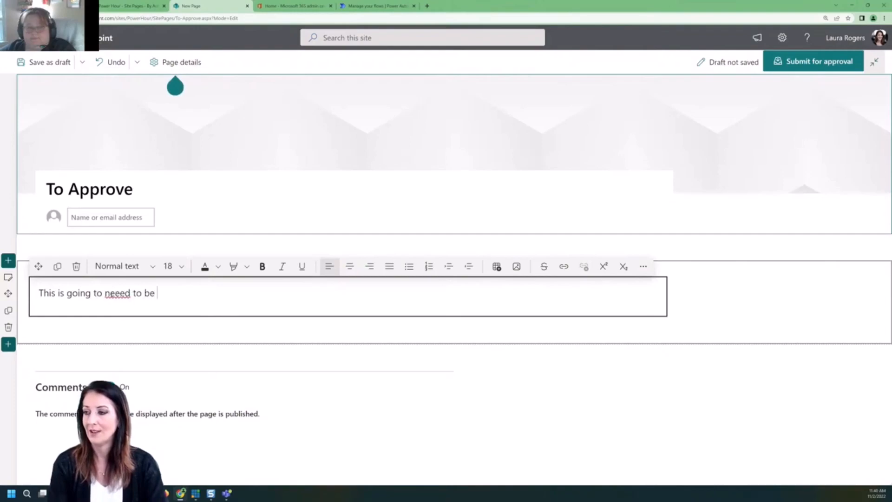
text(approved.)
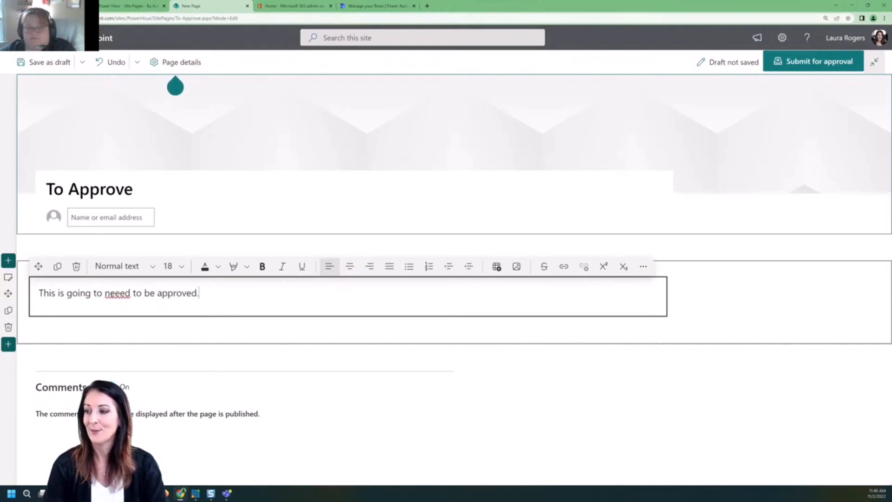
click(119, 293)
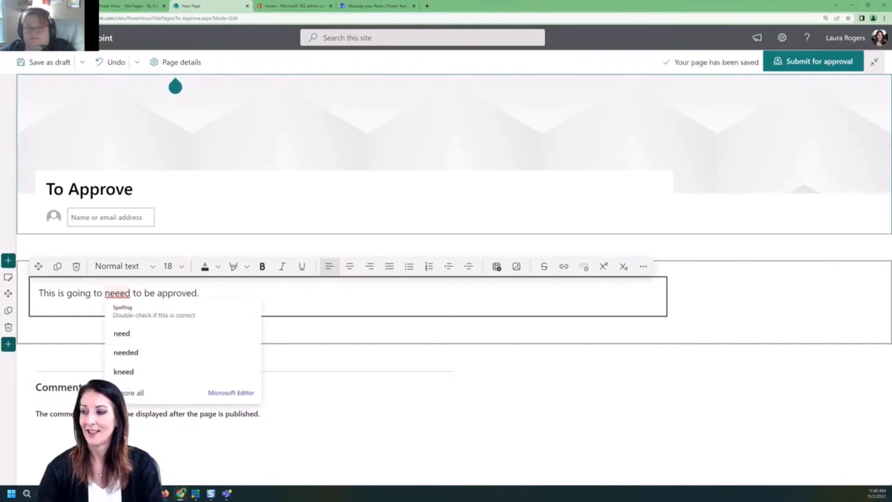
key(BackSpace)
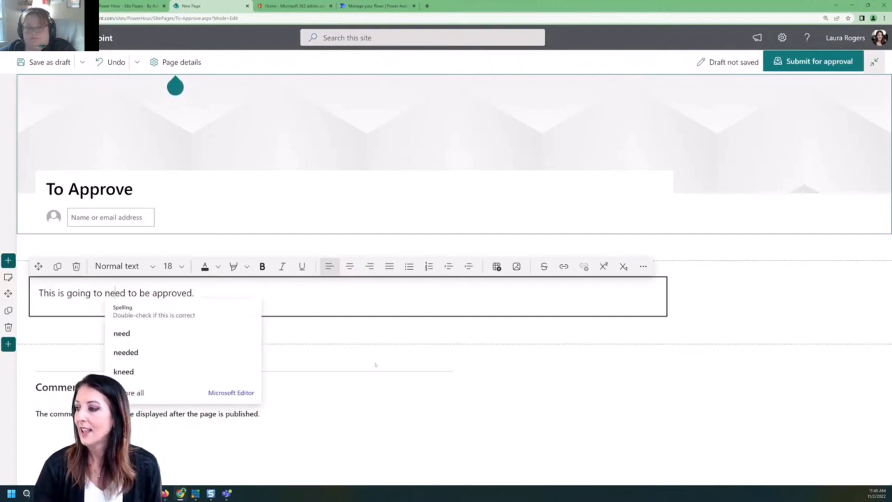
click(813, 65)
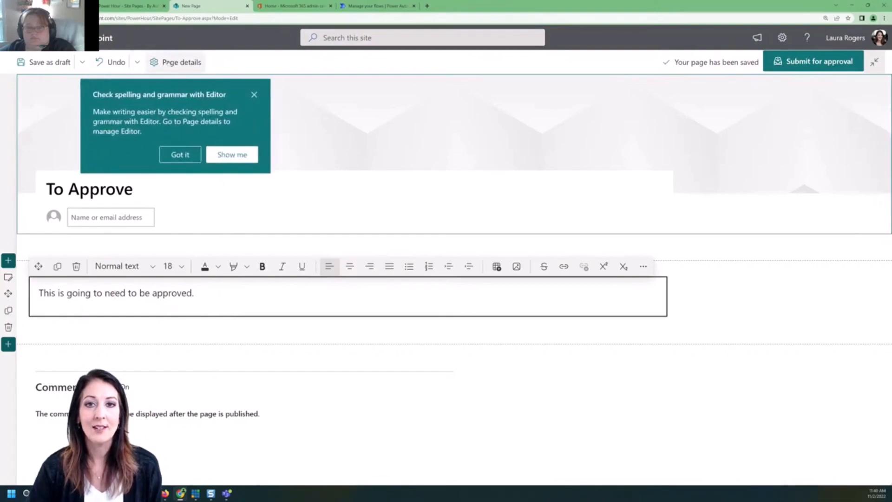
Turn on scheduled publishing in the To Approve page's details panel.
click(177, 62)
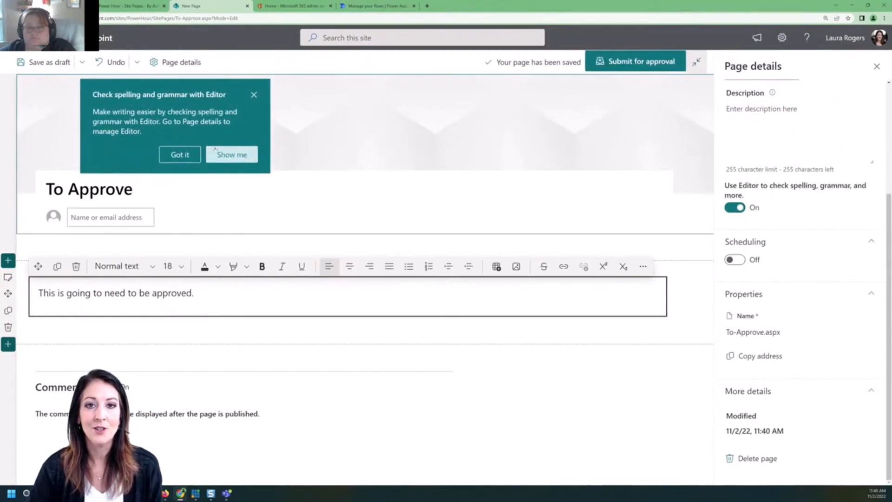
click(254, 97)
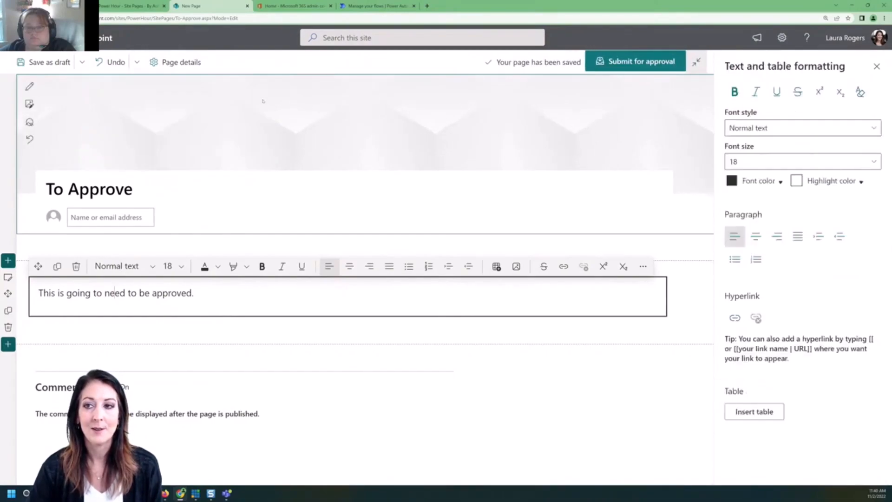
click(184, 63)
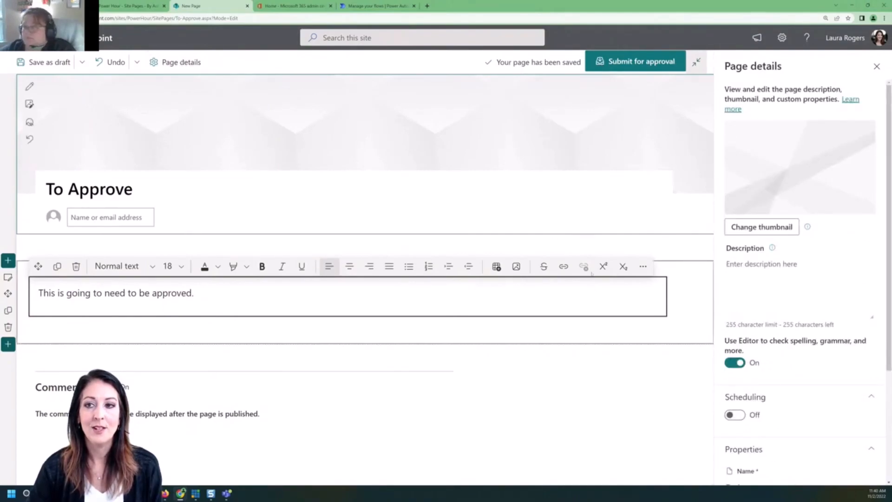
click(739, 417)
scroll(771, 384, down, 3)
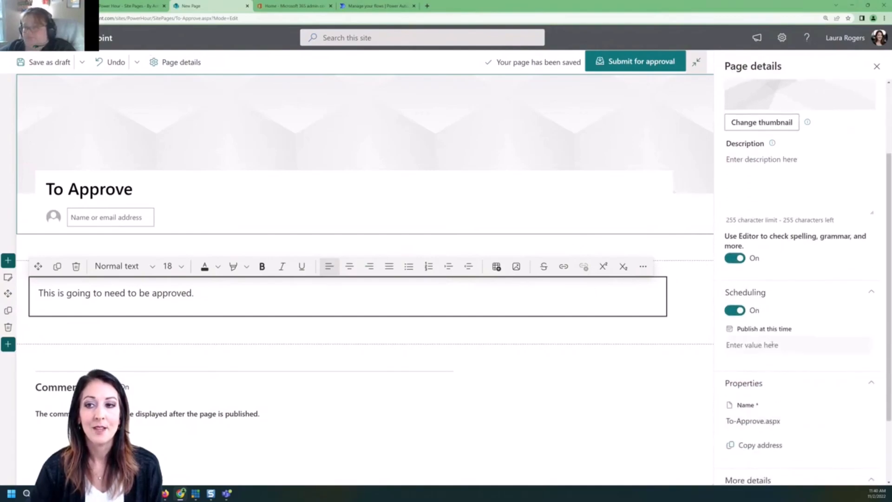
Set the scheduled publish date to Nov 2, 2022 at 11:43 AM.
click(770, 344)
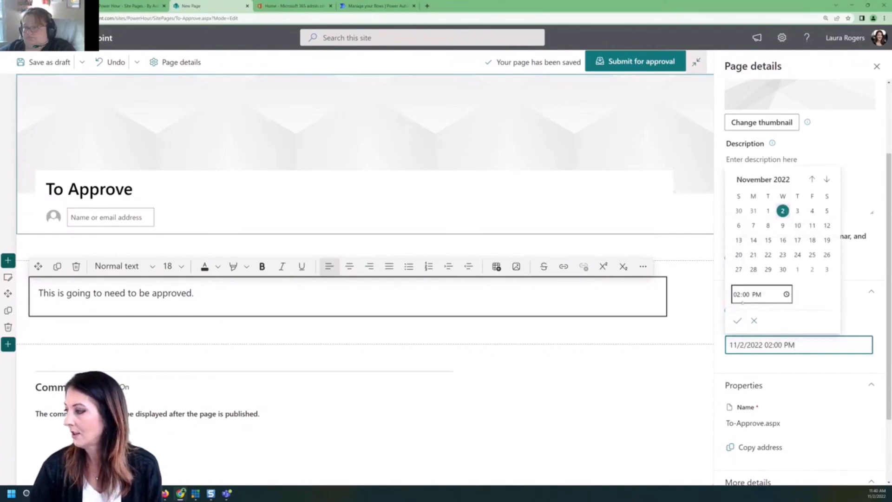
click(783, 212)
click(737, 294)
text(11)
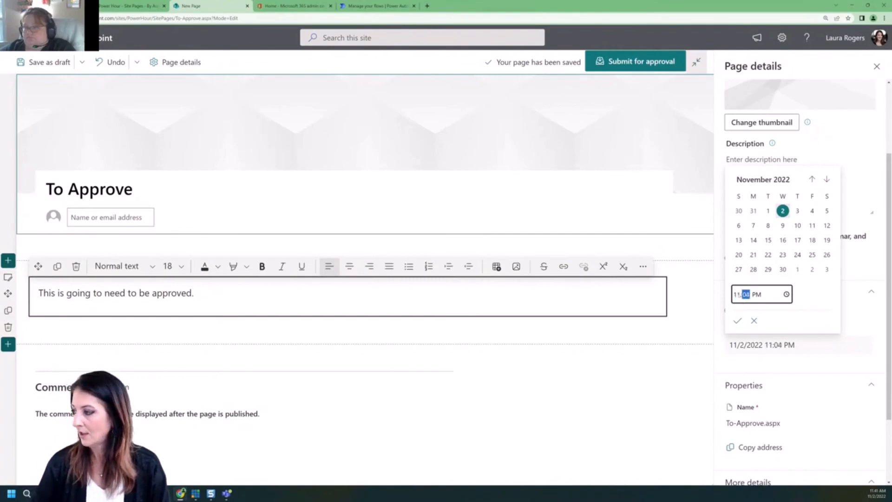
text(43)
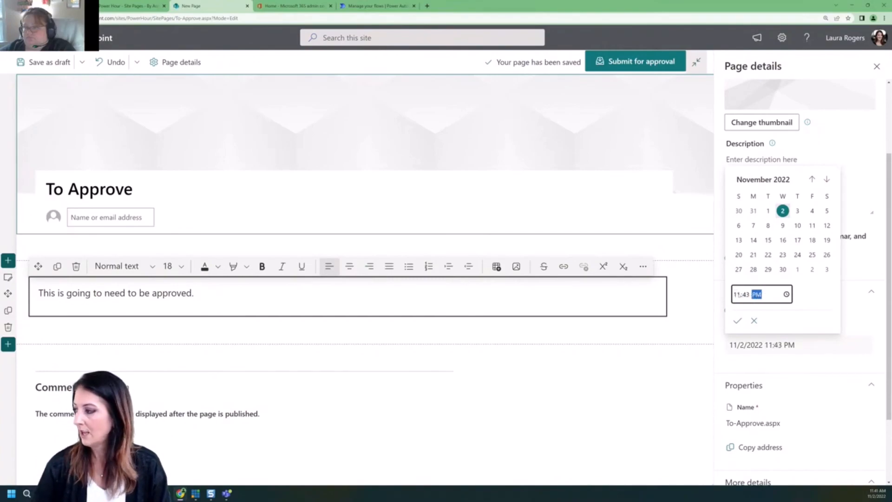
text(a)
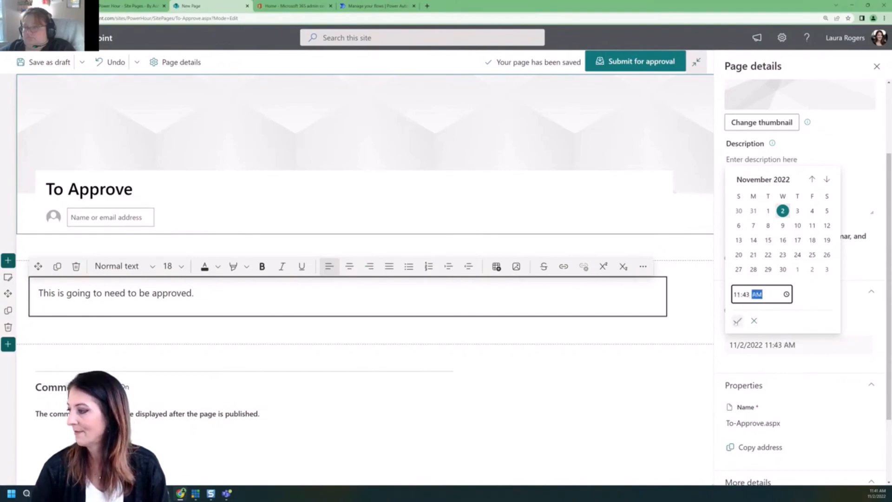
click(737, 321)
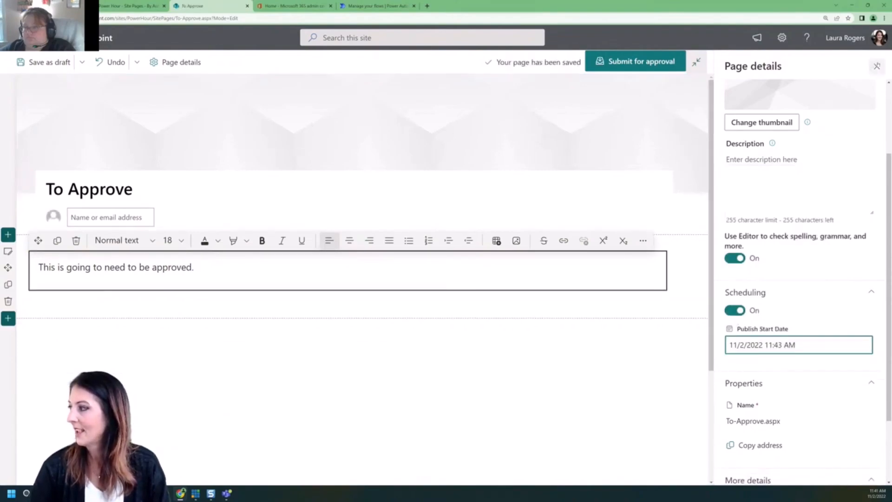
click(877, 66)
click(794, 65)
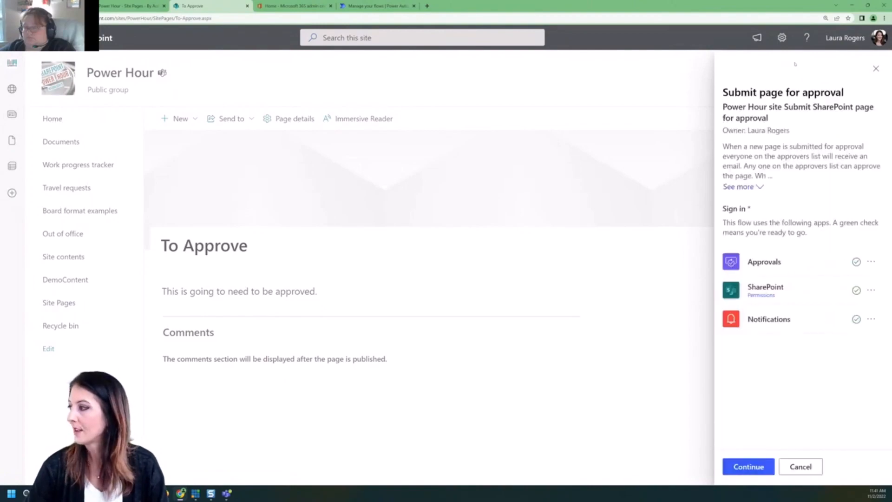
Submit the To Approve page for approval with the note 'please approve'.
click(756, 467)
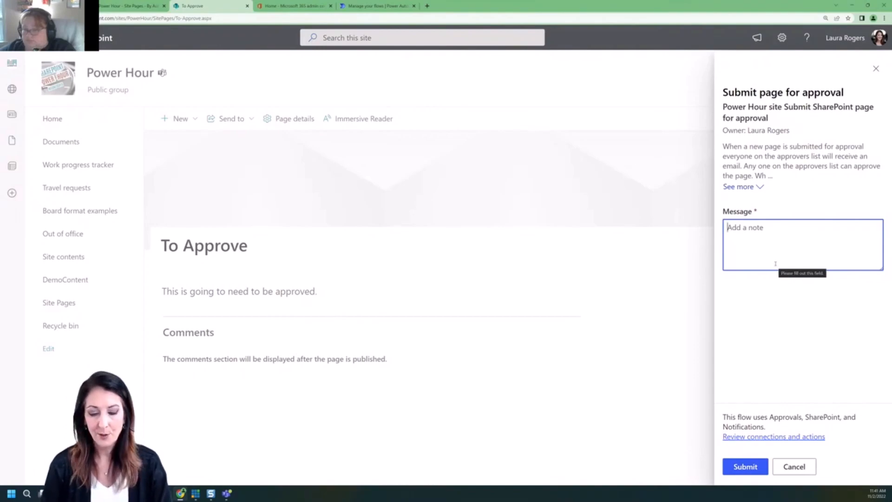
text(please approve)
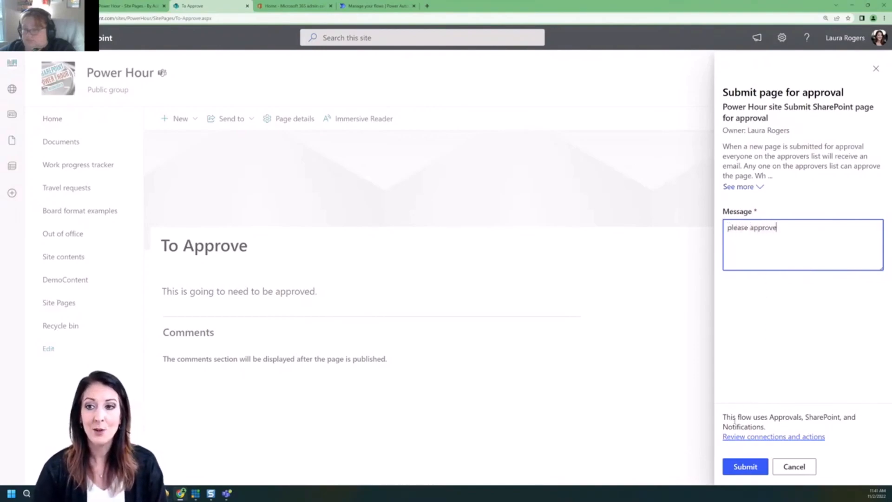
click(736, 471)
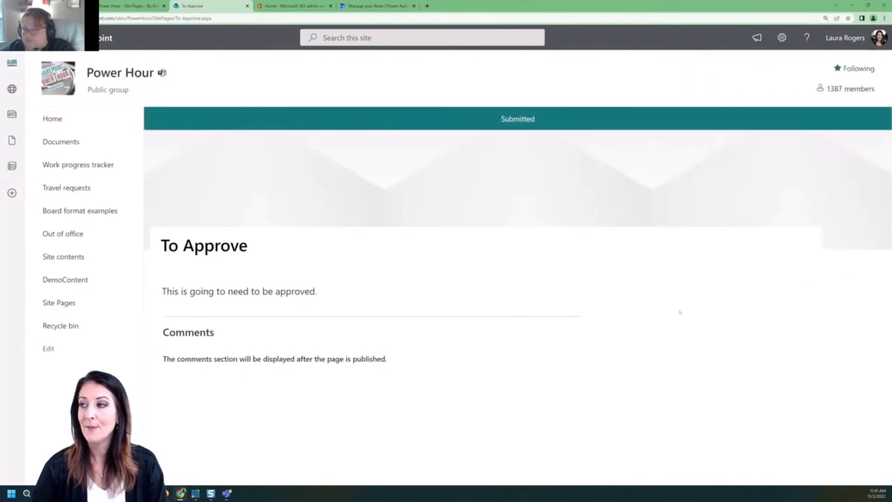
Return to Site Pages and open Outlook mail in a new tab from the app launcher.
key(alt+Left)
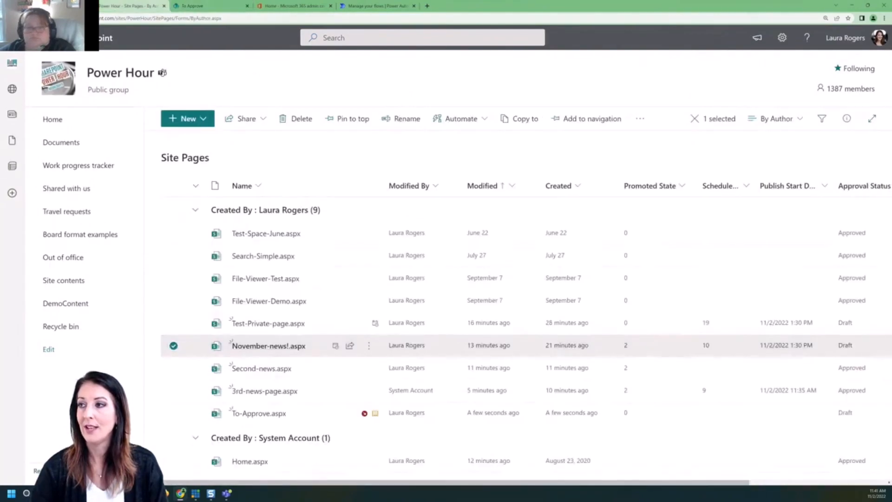
click(12, 38)
click(76, 100)
click(111, 120)
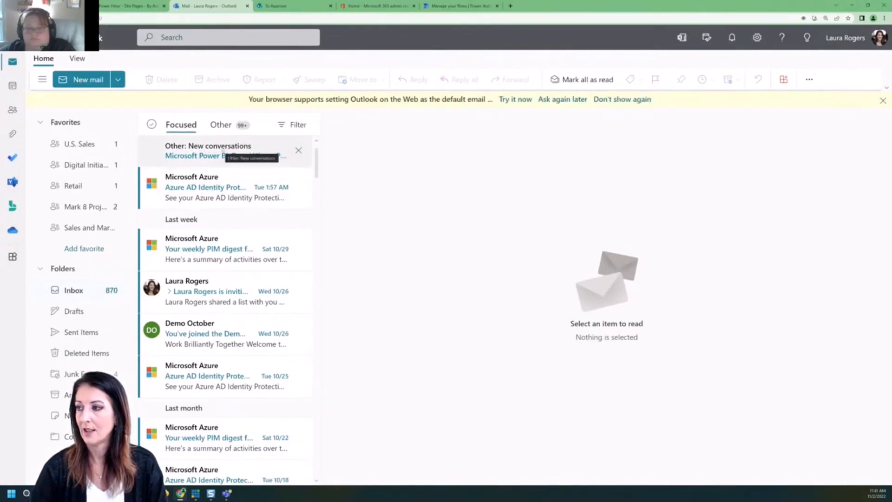
Look through the Other and Focused mail, then go to the Power Automate flows page.
click(225, 156)
click(181, 124)
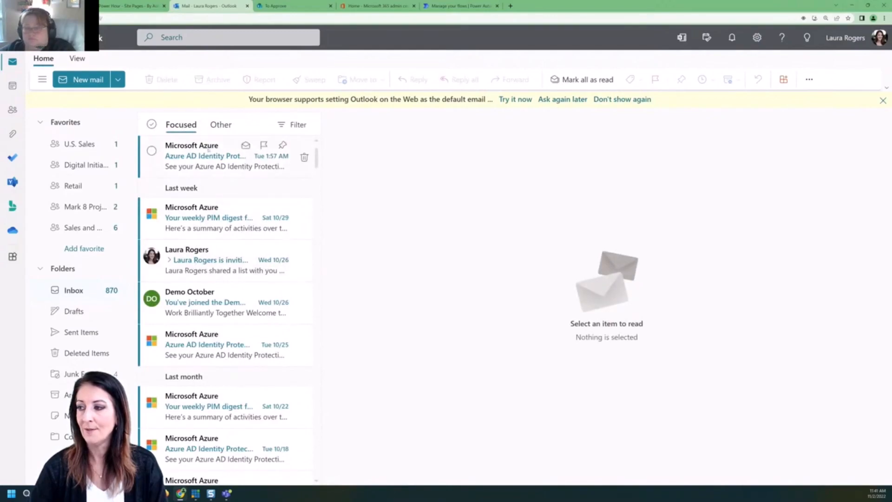
click(460, 5)
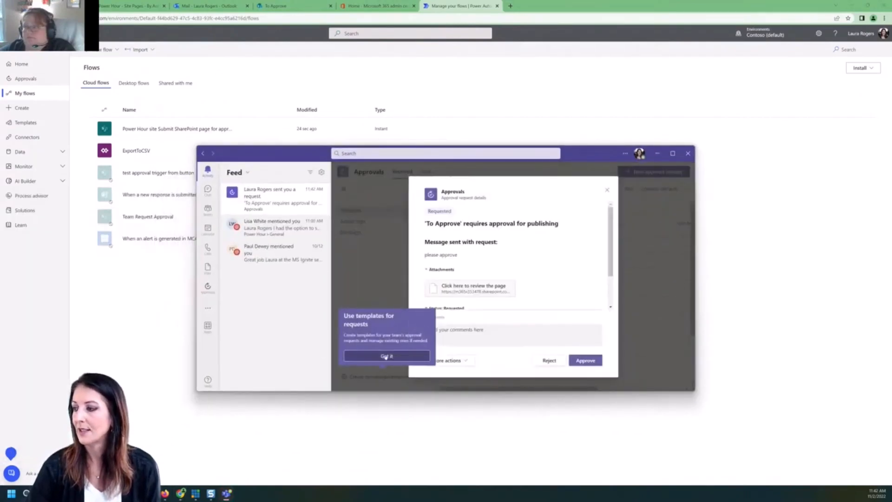
Review the To Approve publishing request in Teams and approve it with the comment 'good'.
click(387, 356)
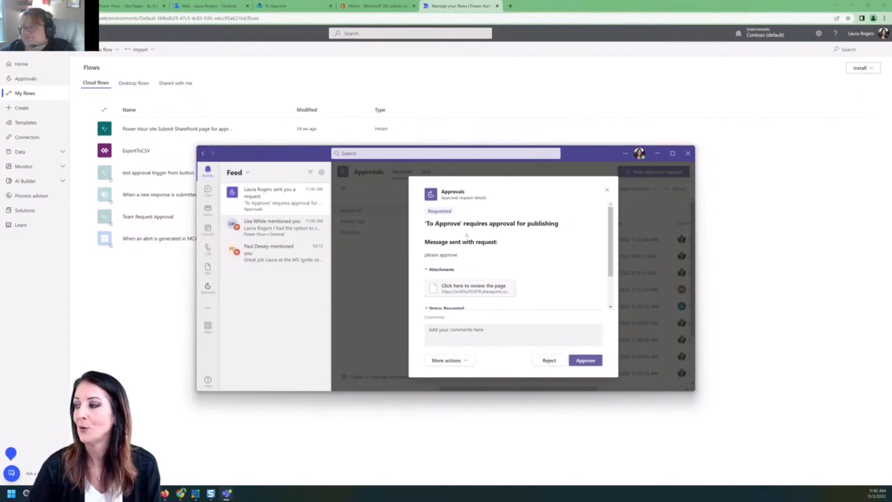
scroll(470, 289, down, 2)
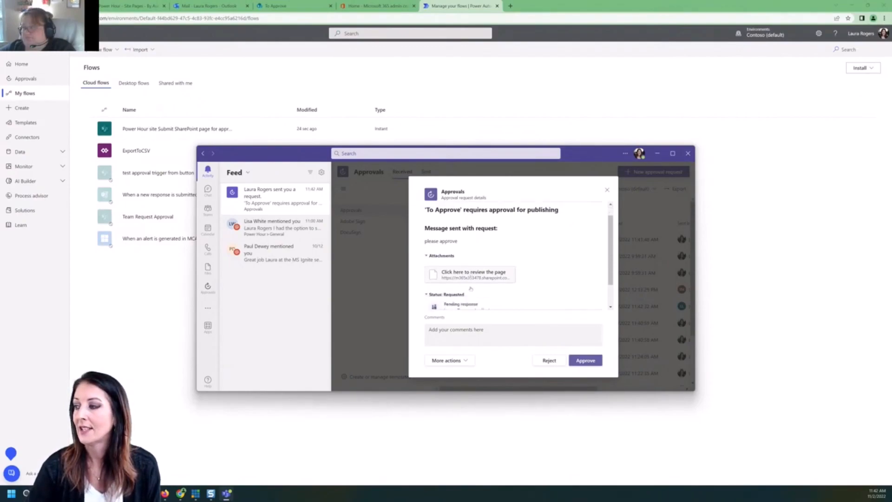
scroll(470, 289, down, 1)
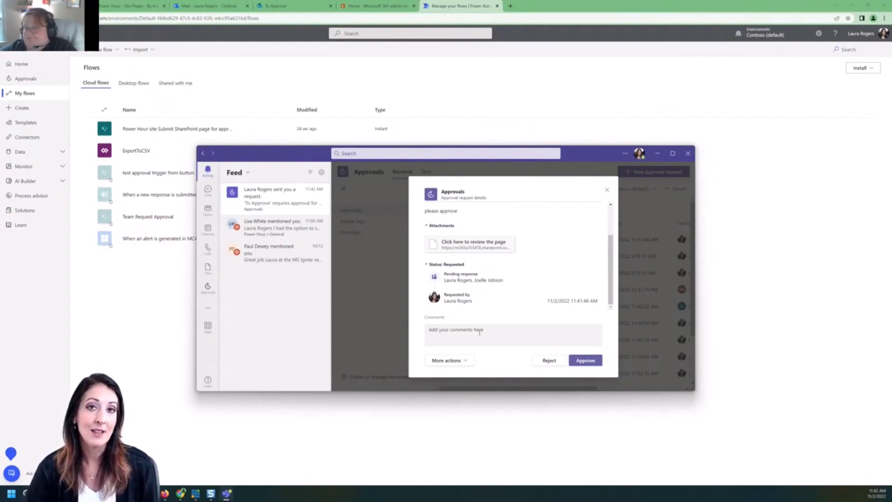
click(480, 332)
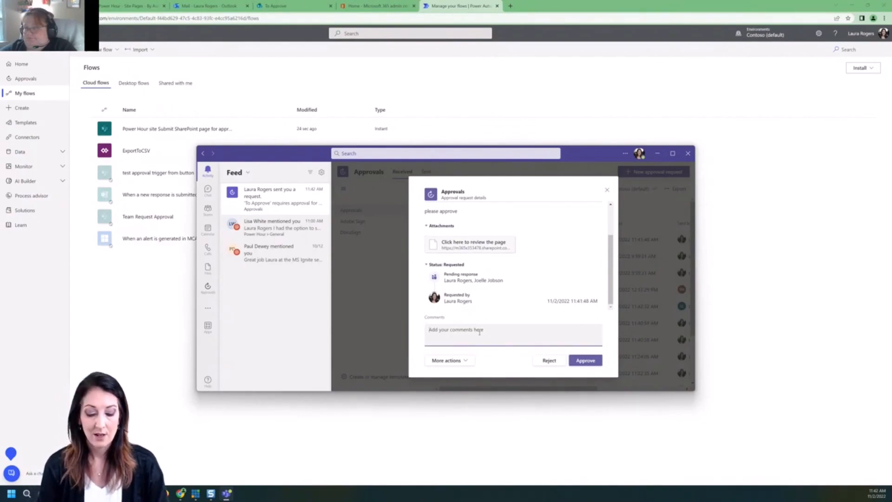
text(goo)
click(593, 361)
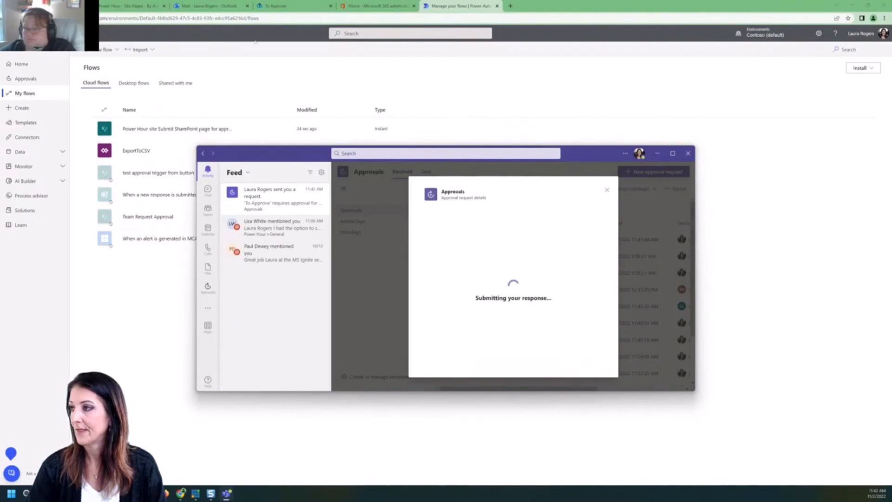
click(210, 6)
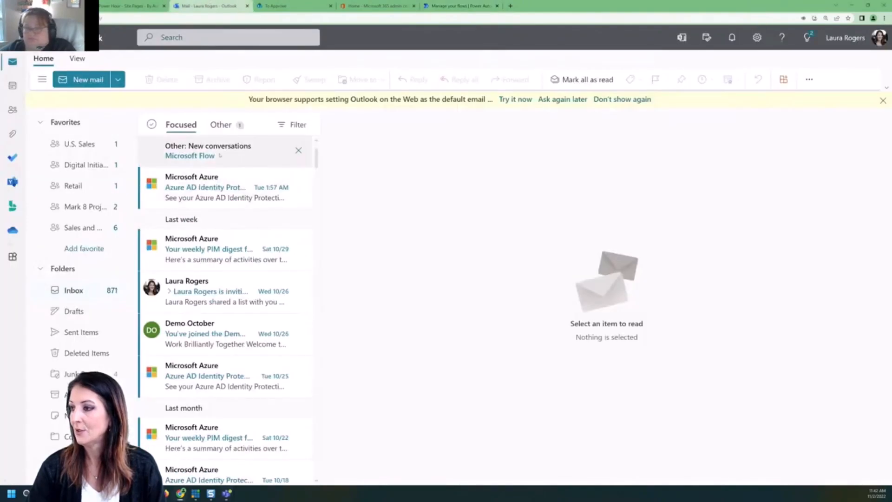
Open the Microsoft Flow approval email under Other to confirm the request is completed.
click(210, 161)
click(211, 165)
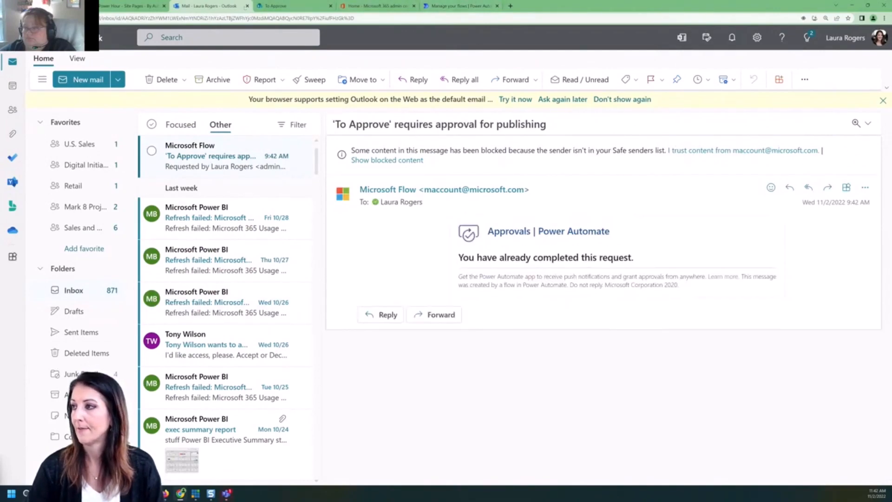
click(247, 6)
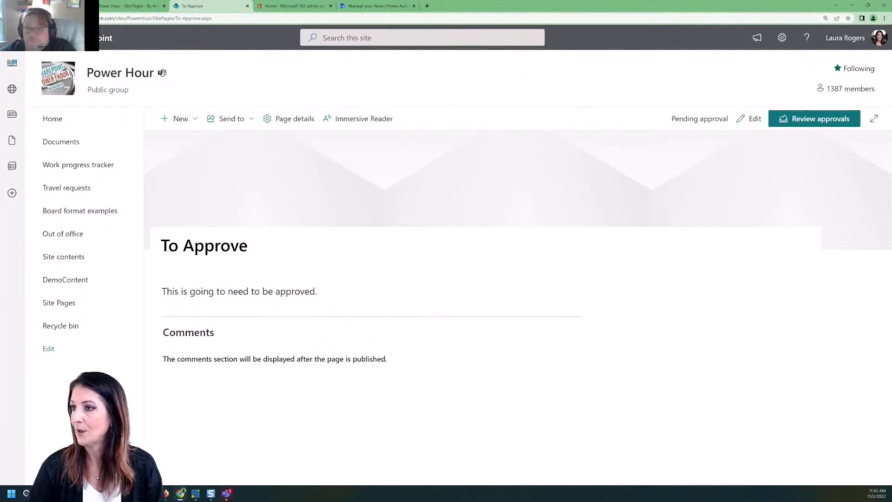
Reload the To Approve page and confirm it is Scheduled for Wed, Nov 2, 11:43 AM.
key(F5)
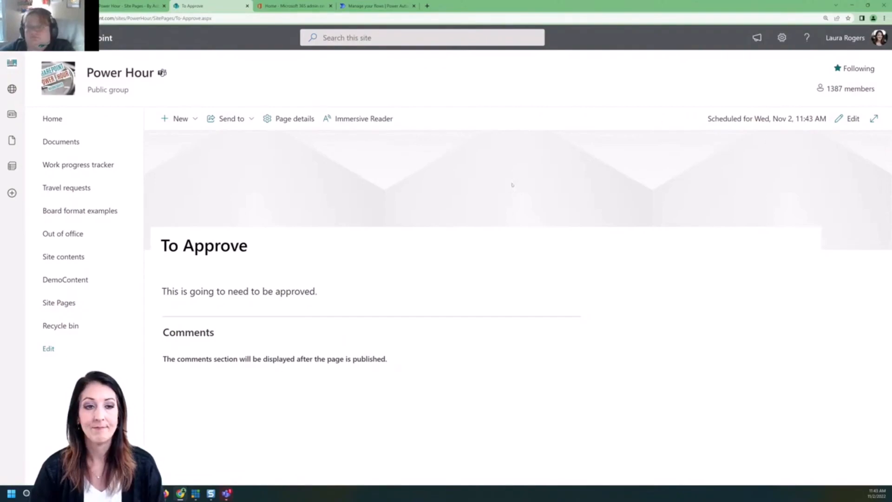
click(306, 122)
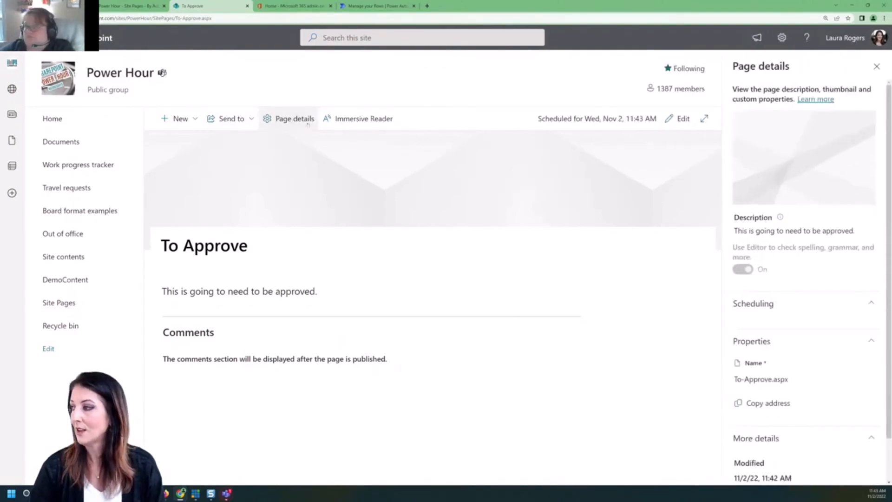
scroll(818, 249, down, 1)
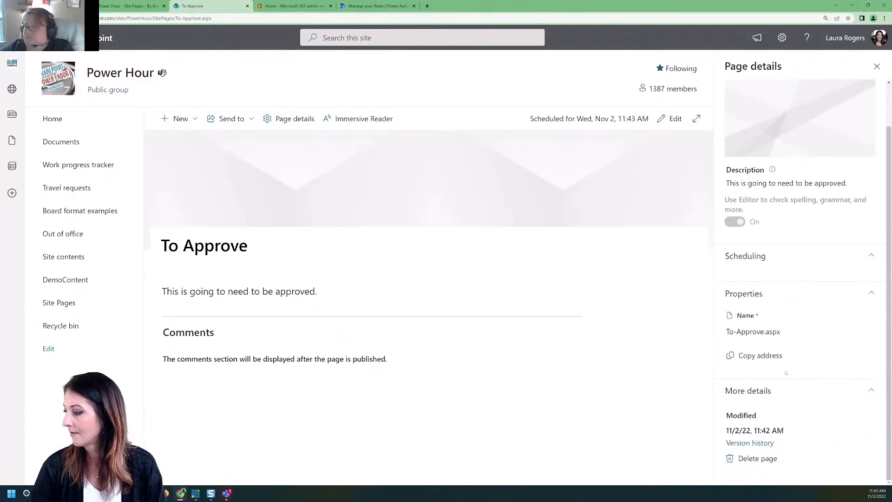
click(877, 67)
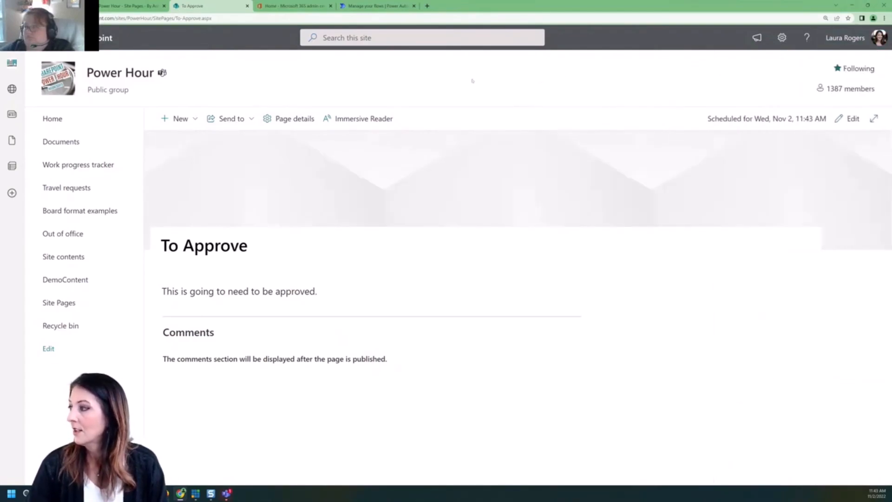
click(360, 6)
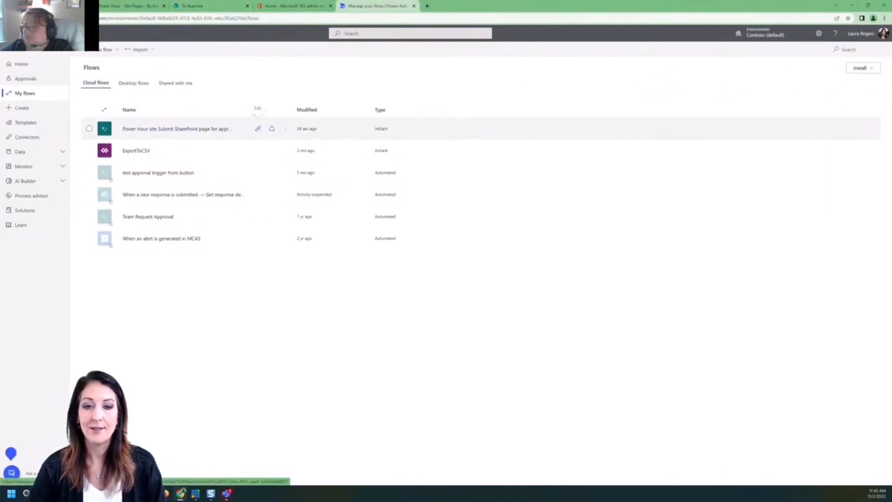
Edit the page approval flow and expand its trigger, Scope 2, Start an approval and Condition cards.
click(258, 128)
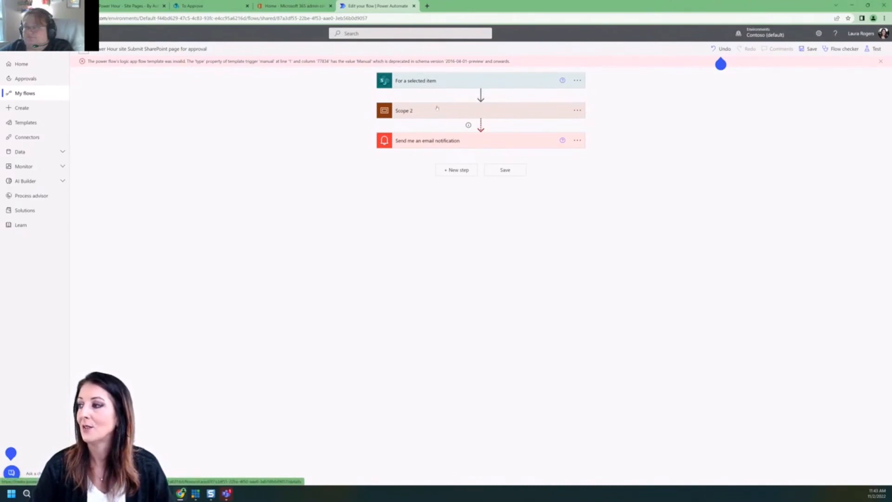
click(435, 82)
click(424, 192)
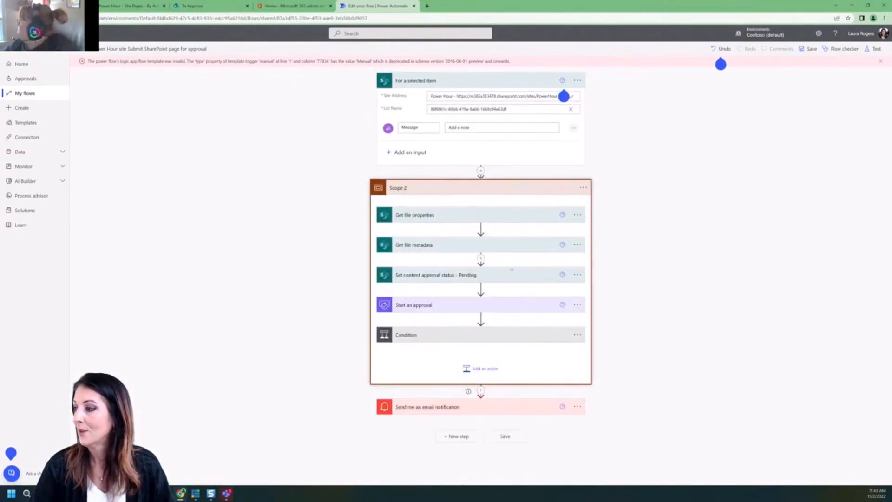
click(446, 307)
scroll(479, 281, down, 2)
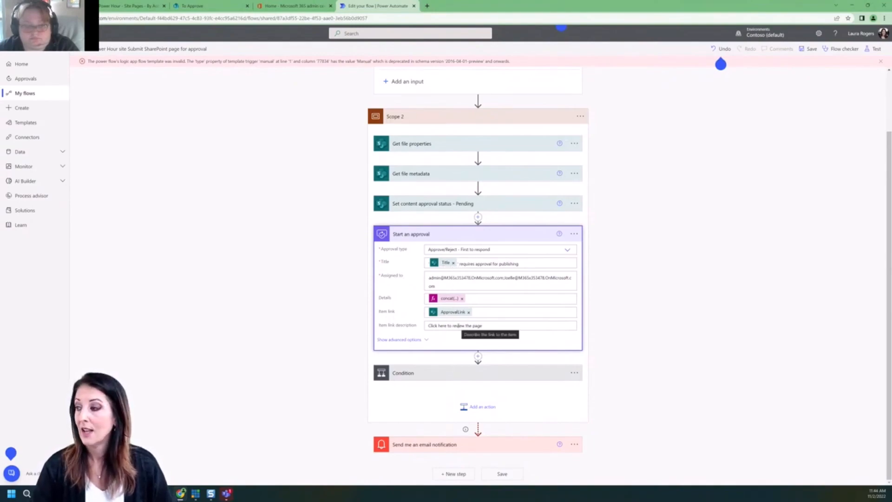
click(417, 375)
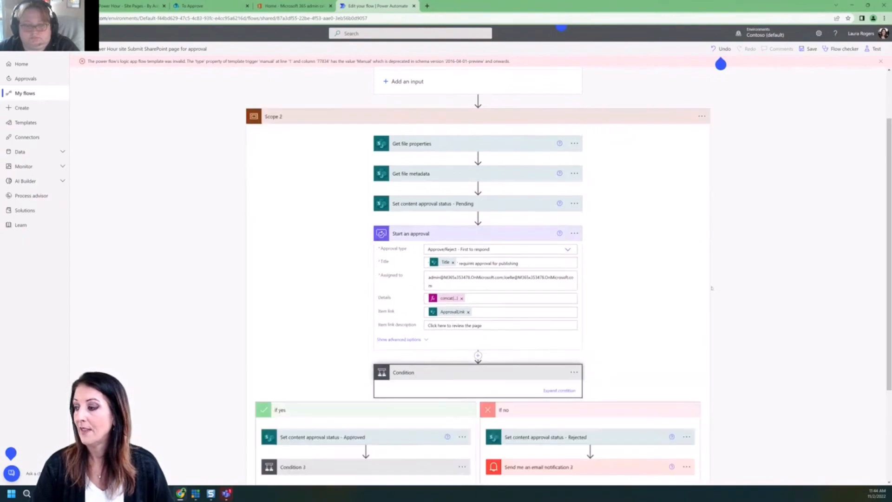
scroll(418, 375, down, 3)
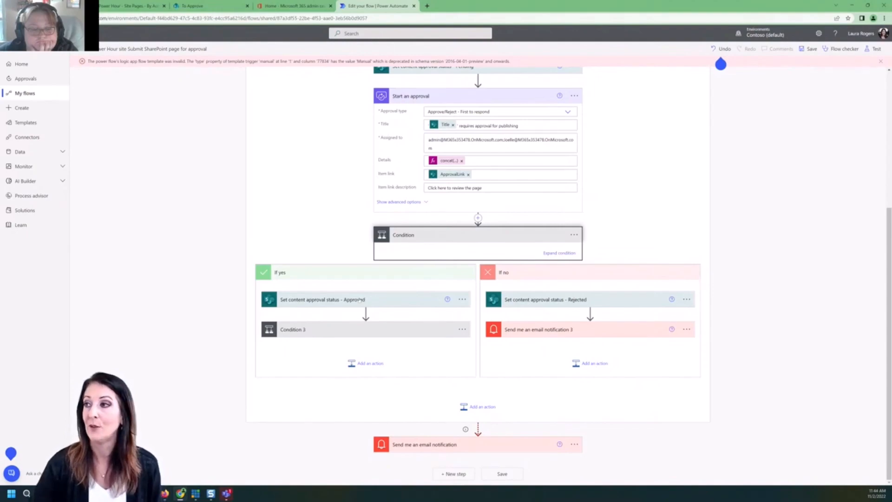
click(128, 5)
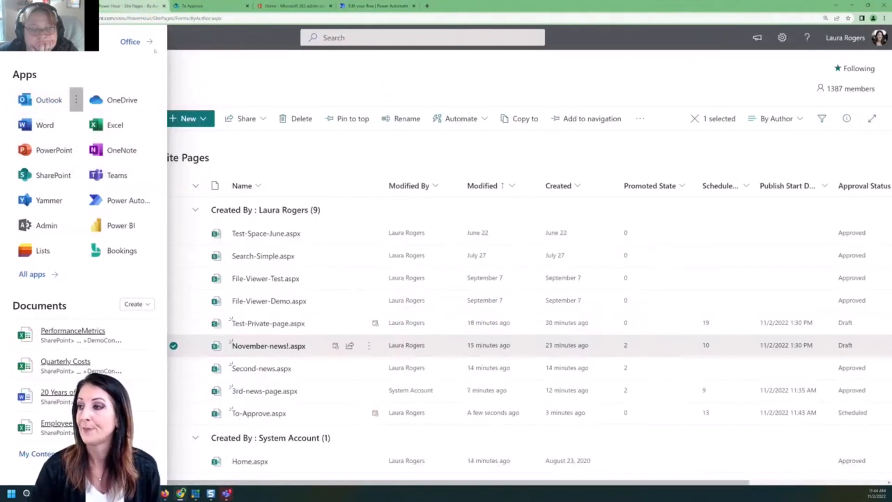
Close the app launcher, go to the Power Hour home page, and switch to Teams Approvals.
key(Escape)
click(52, 118)
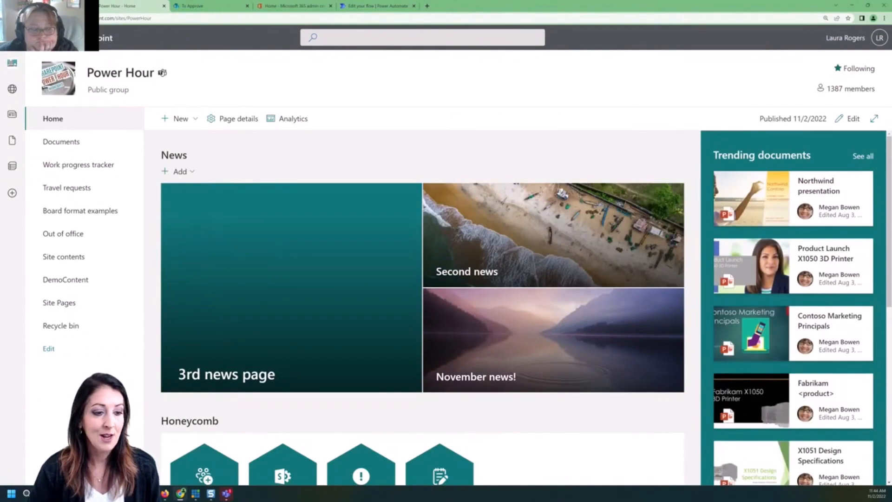
key(alt+Tab)
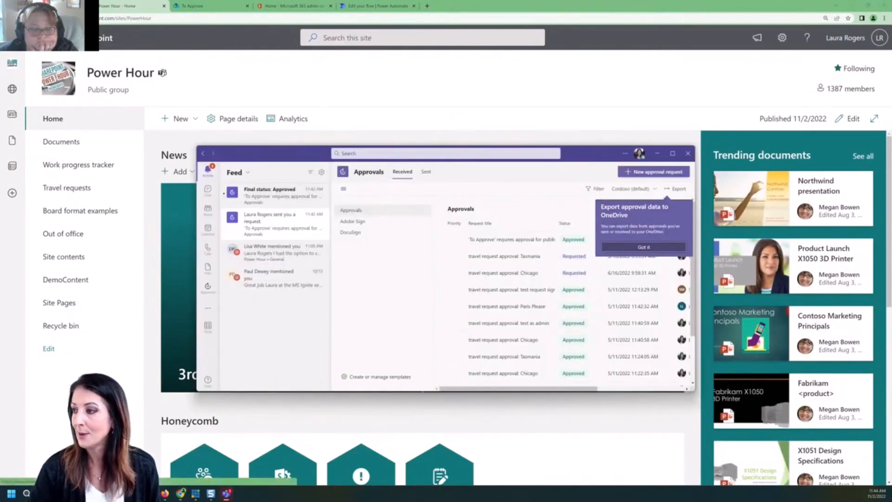
Drag the Teams Approvals window off the left edge to uncover the Power Hour home page.
drag(290, 155, 0, 149)
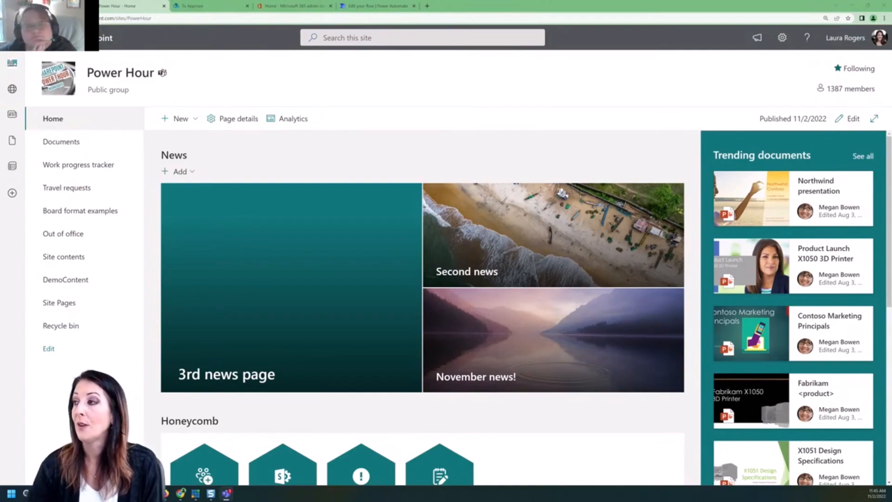
In the flow editor, check the approval type unchanged and expand the Rejected, Approved and Condition 3 steps.
click(375, 5)
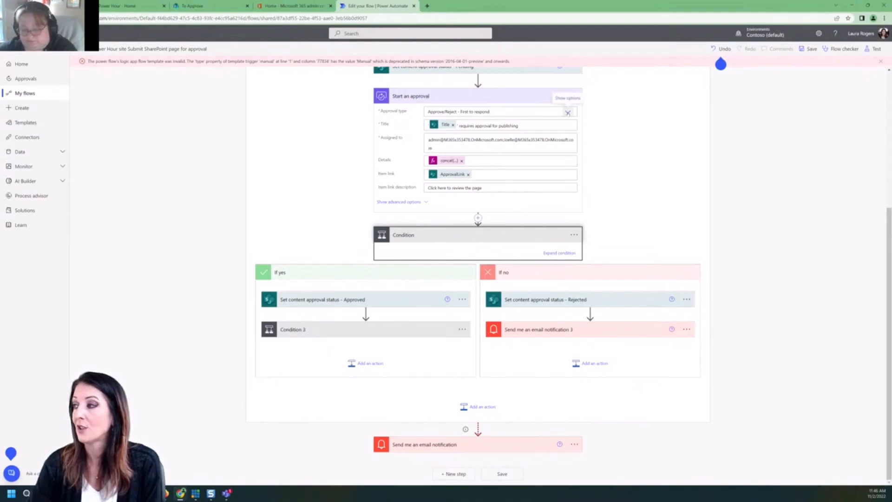
click(567, 113)
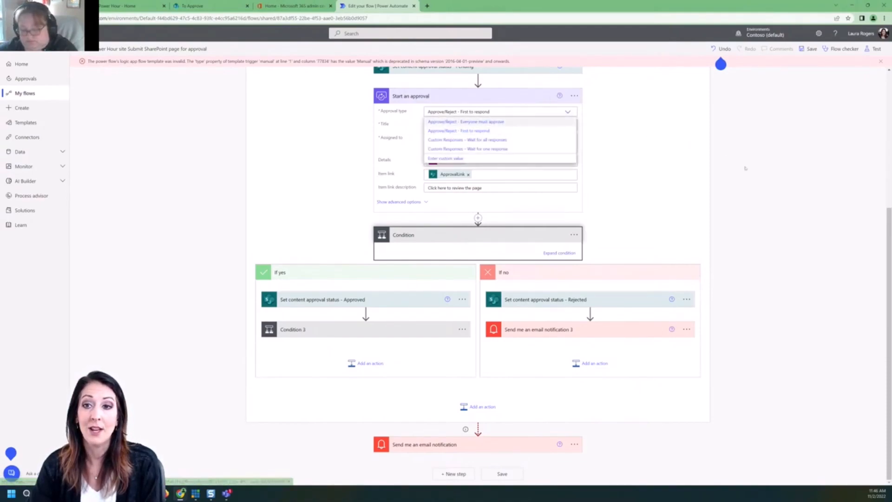
click(686, 184)
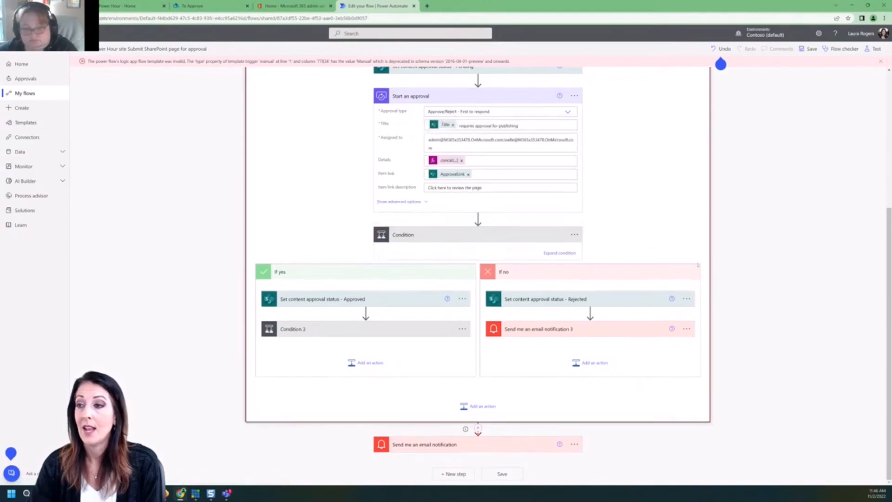
click(578, 299)
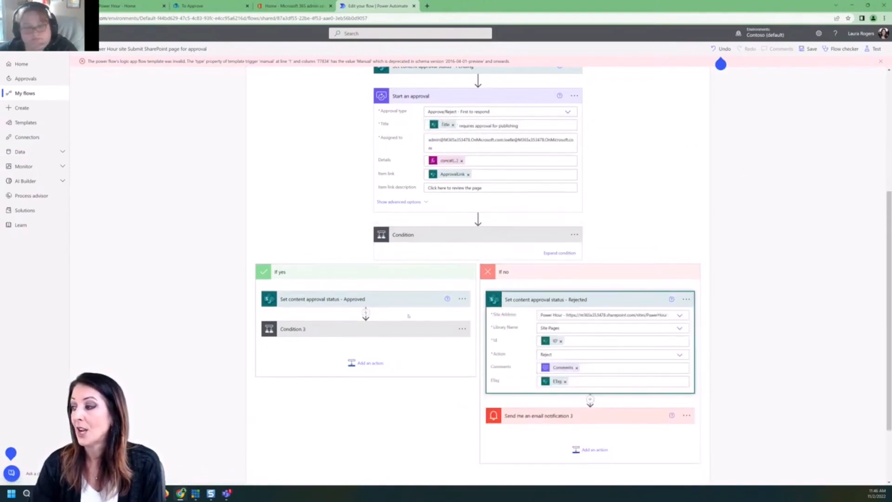
click(383, 300)
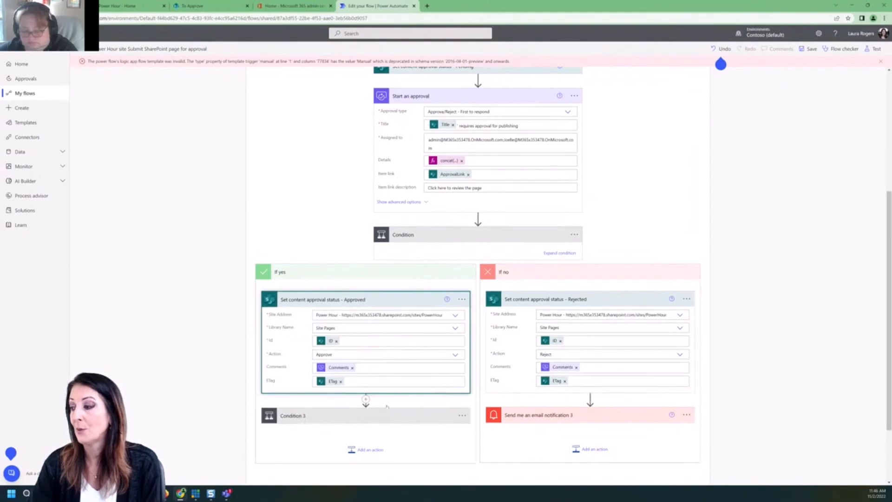
click(353, 416)
scroll(753, 313, down, 4)
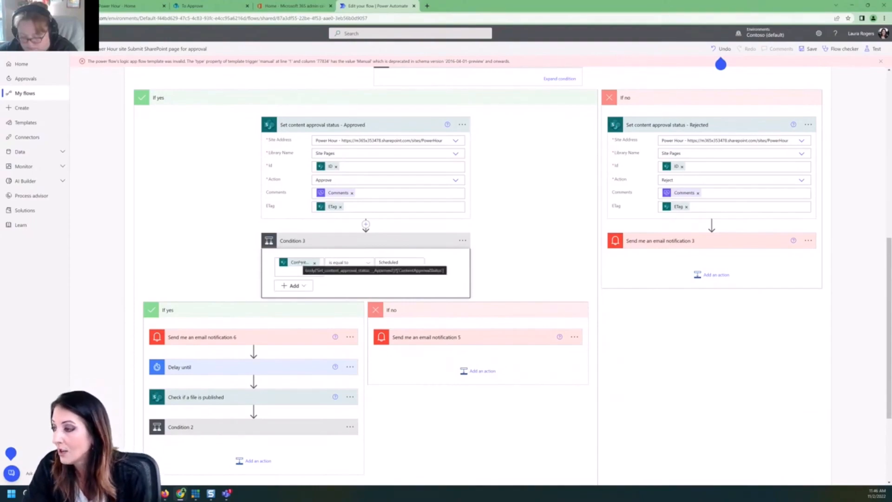
Expand notification 6 to review its subject and email body.
click(231, 338)
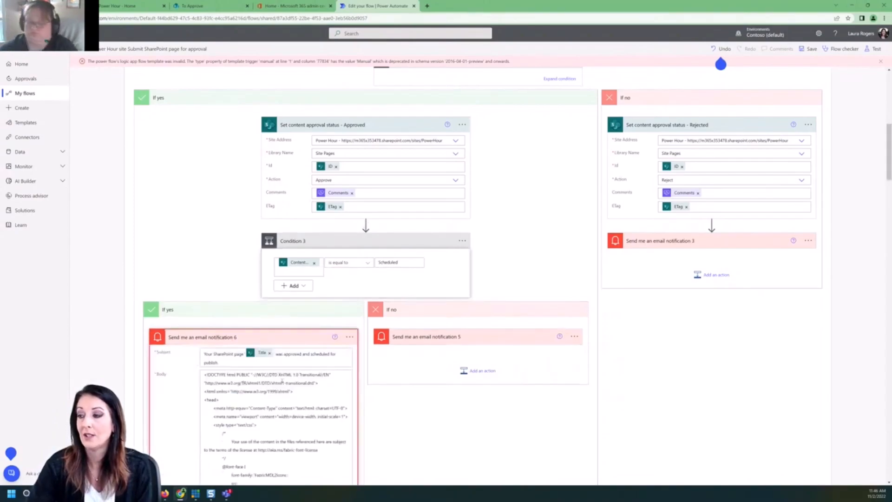
scroll(247, 382, down, 5)
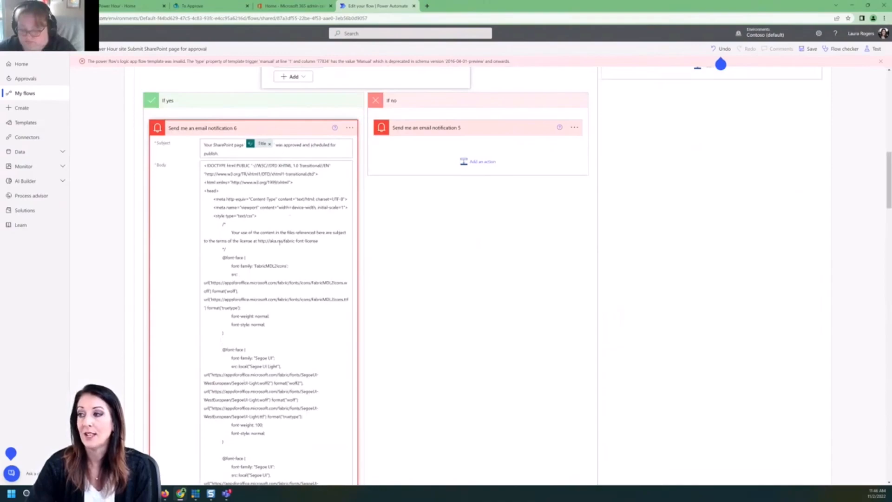
scroll(278, 252, down, 3)
scroll(278, 252, down, 15)
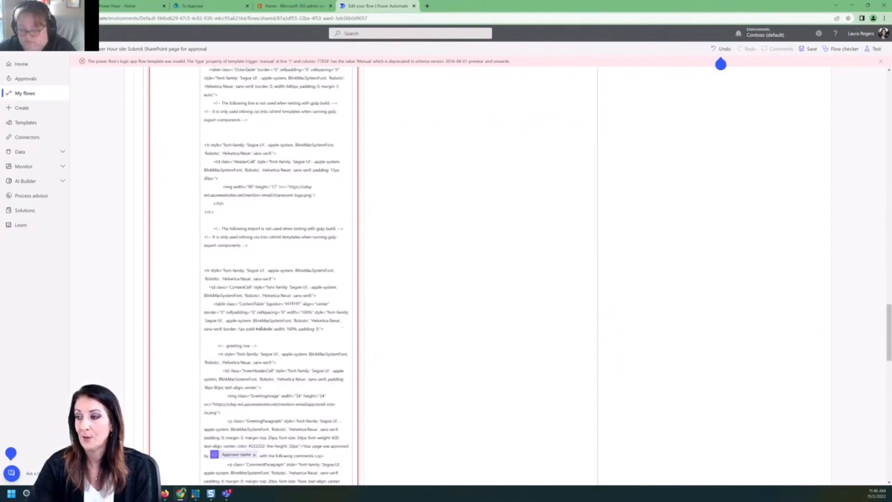
scroll(262, 328, down, 12)
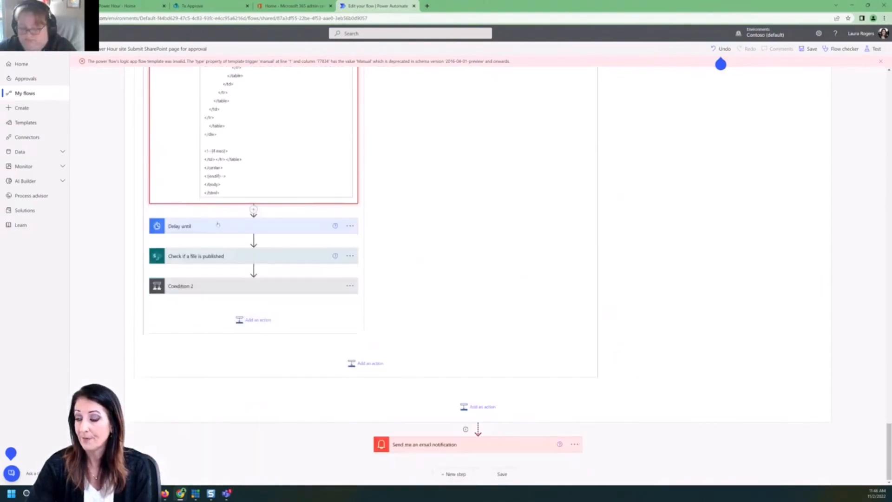
Expand the Delay until, Check if a file is published and Condition 2 steps.
click(218, 225)
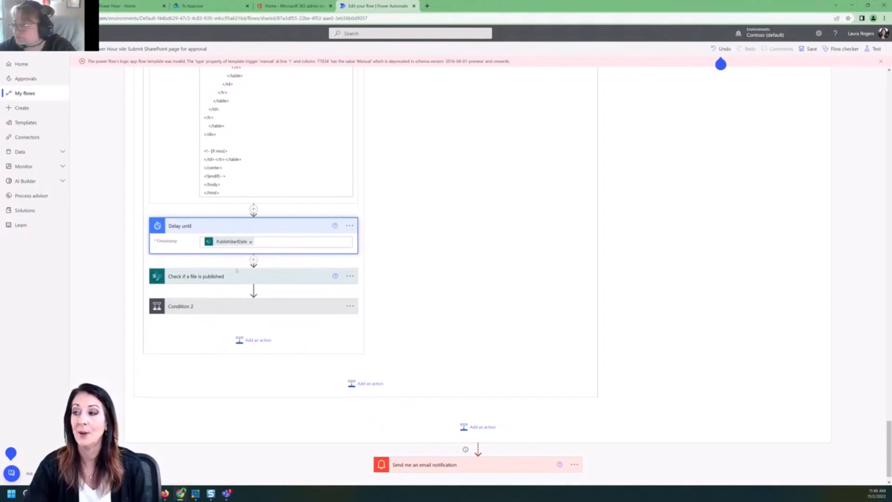
click(223, 277)
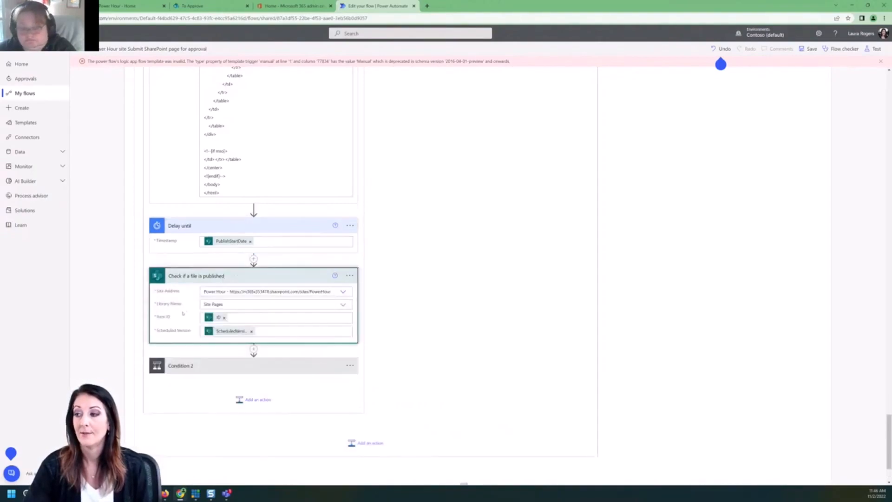
click(209, 366)
scroll(262, 401, down, 4)
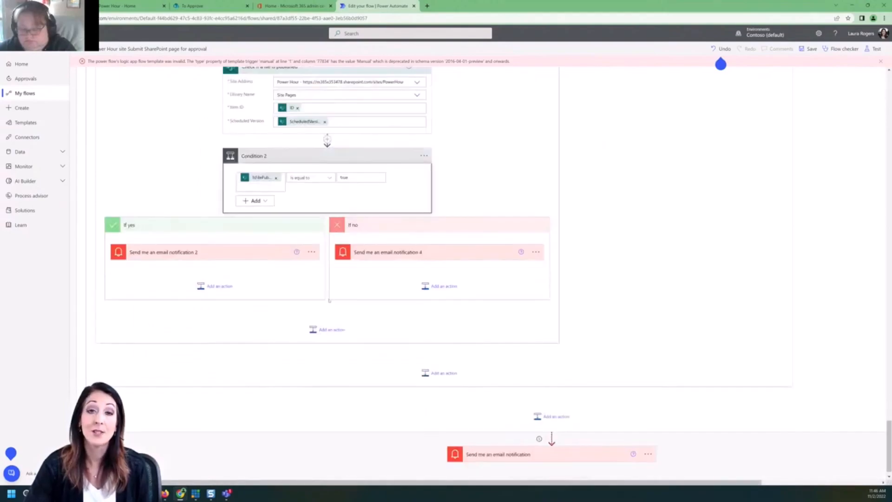
scroll(330, 300, up, 15)
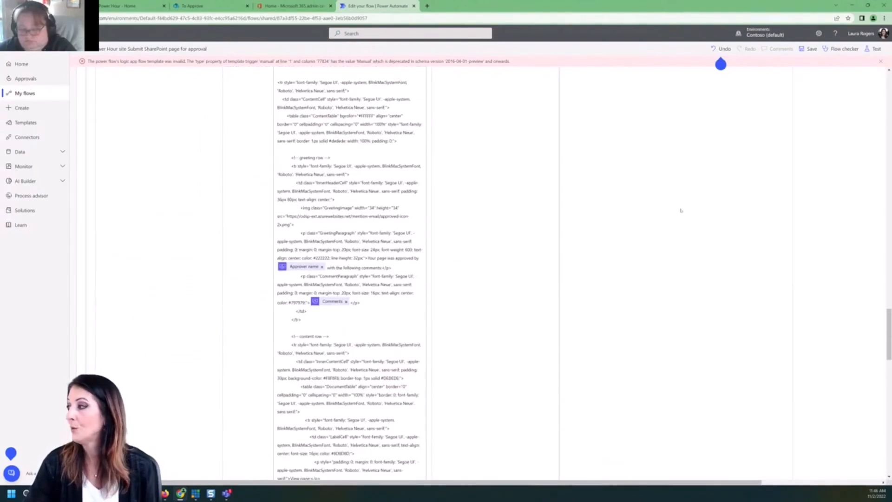
scroll(383, 109, up, 15)
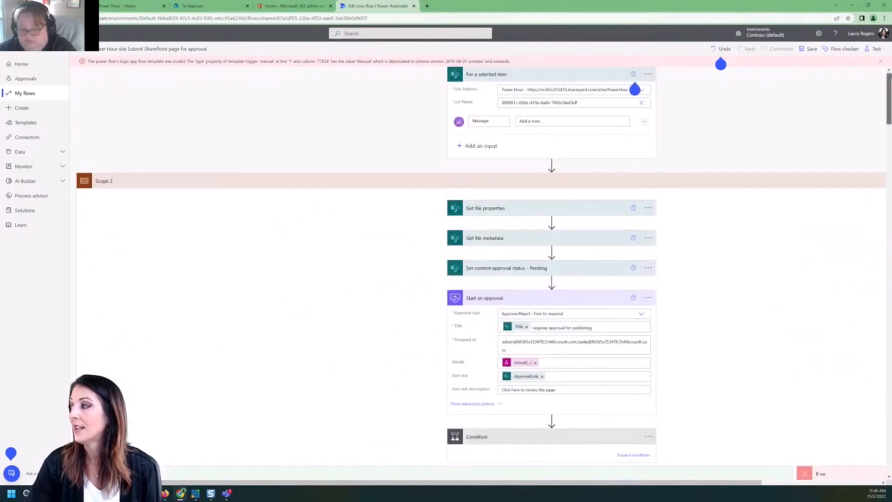